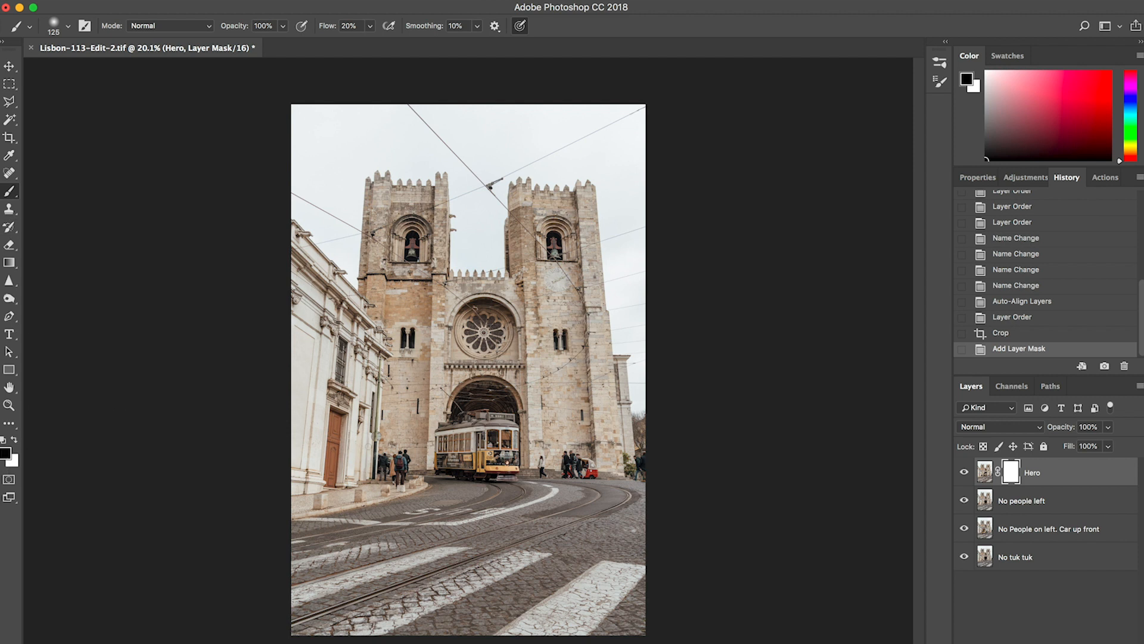
Paint black on the Hero layer's mask over the people standing beside the white building to remove them
click(965, 473)
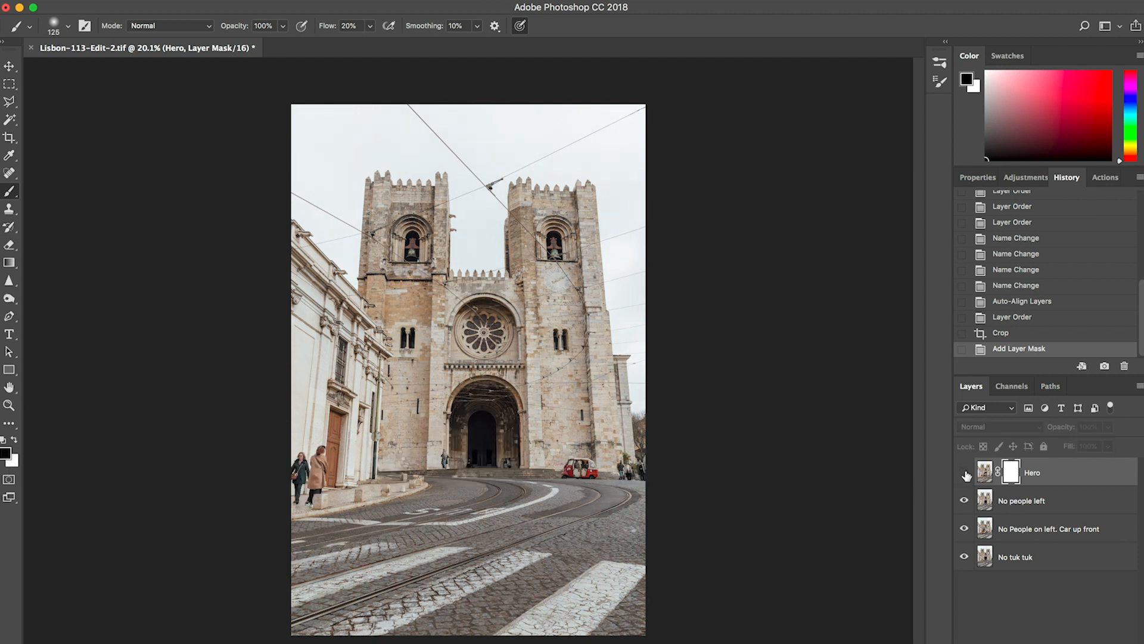
click(964, 472)
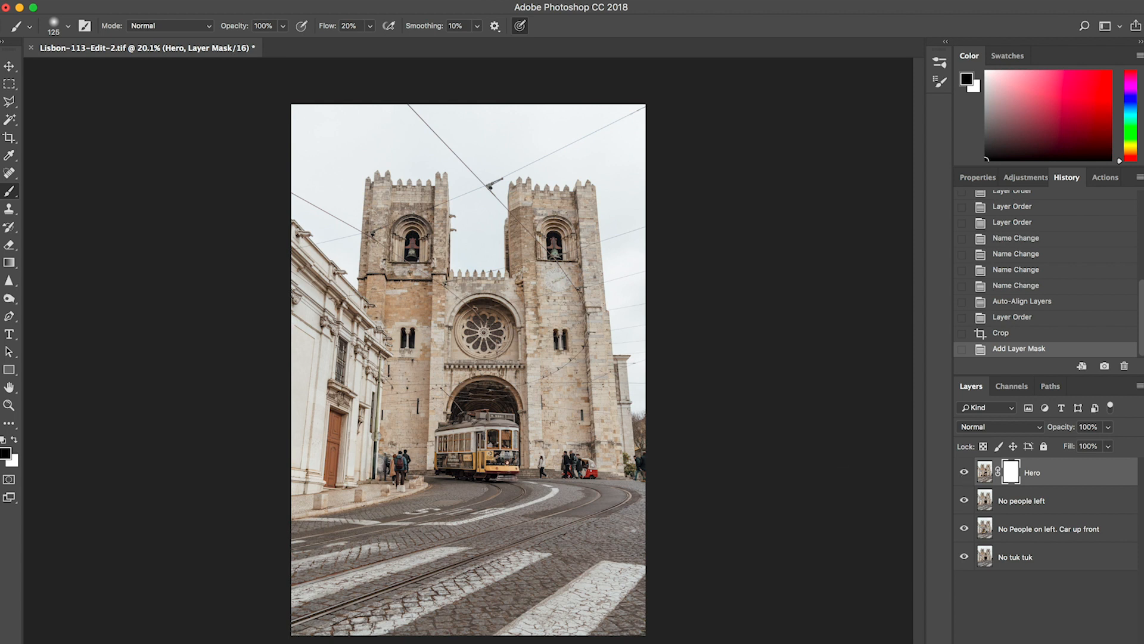
drag(384, 466, 406, 457)
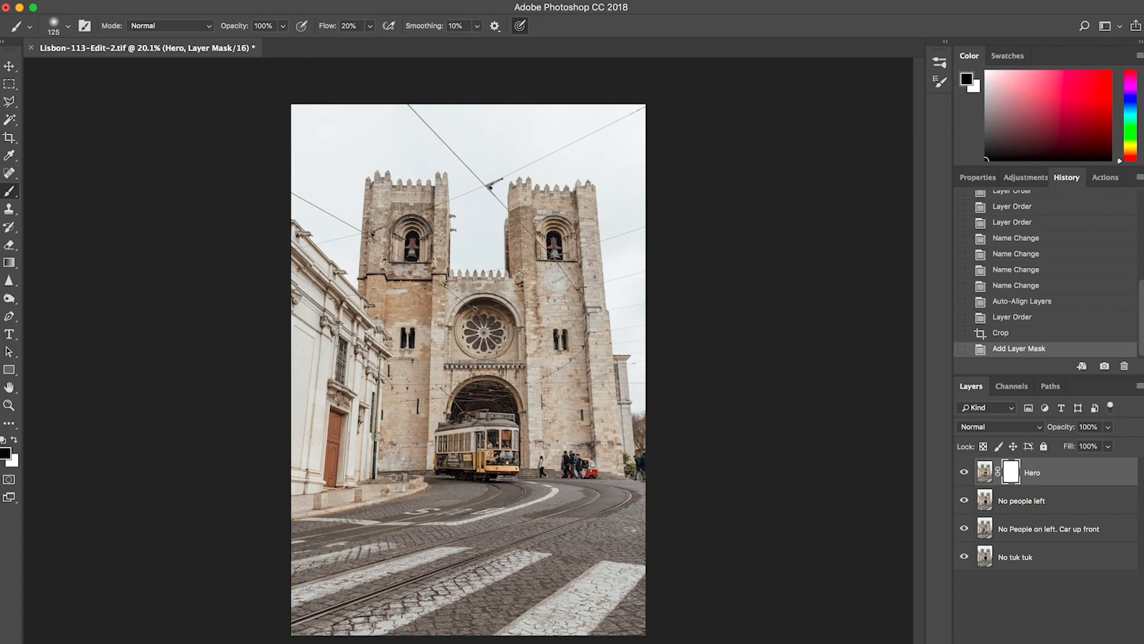
drag(391, 472, 392, 468)
scroll(468, 376, up, 8)
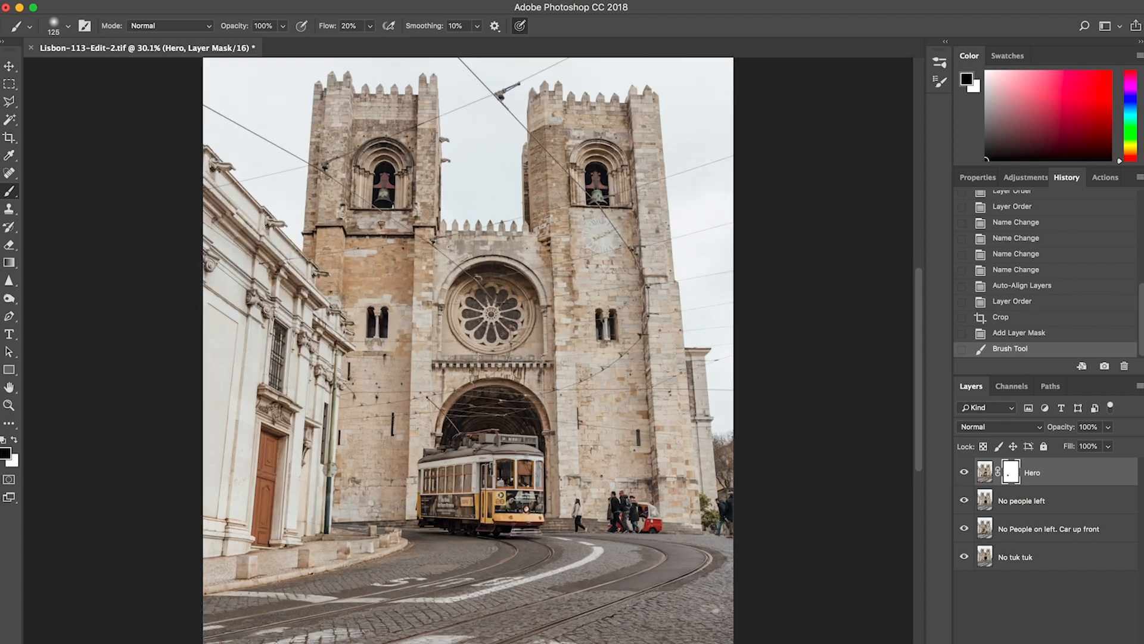
scroll(469, 376, down, 4)
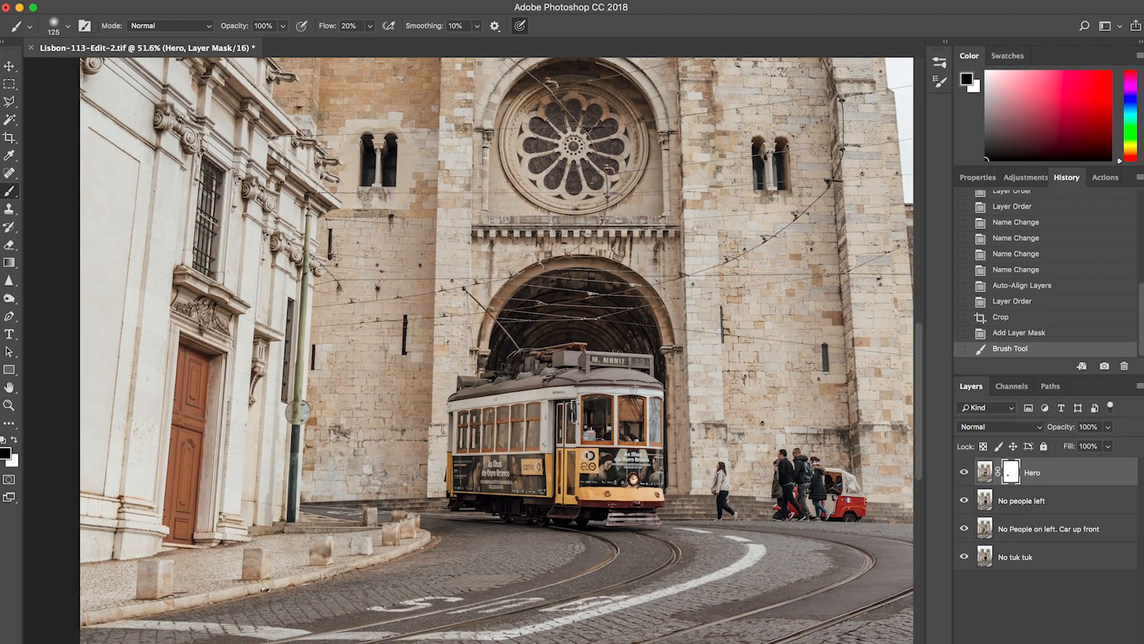
click(369, 498)
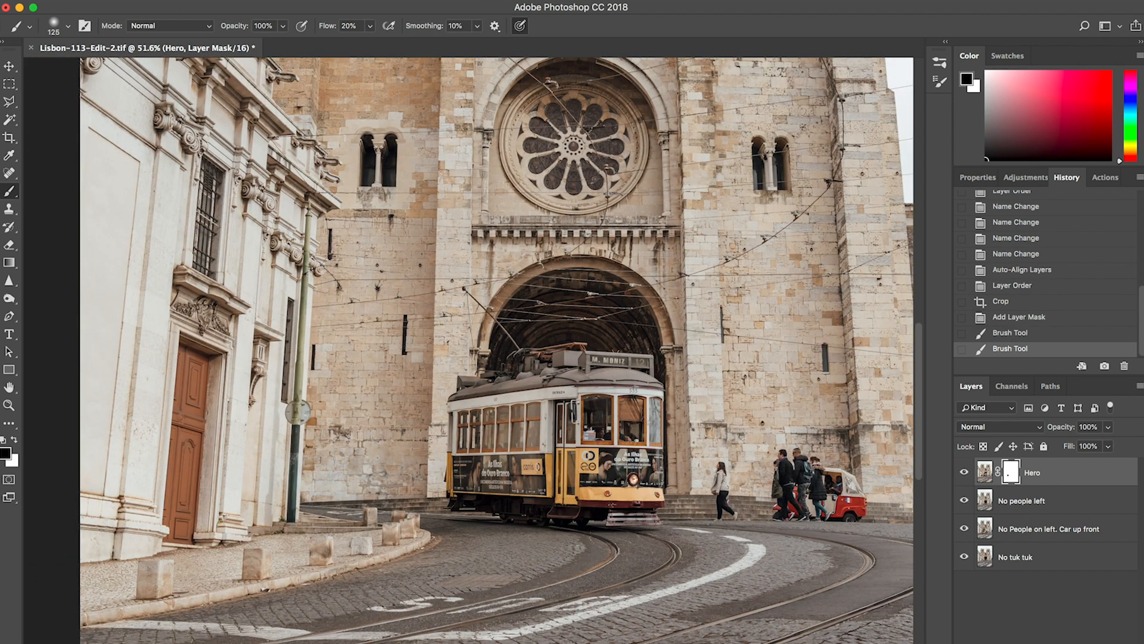
scroll(298, 411, down, 5)
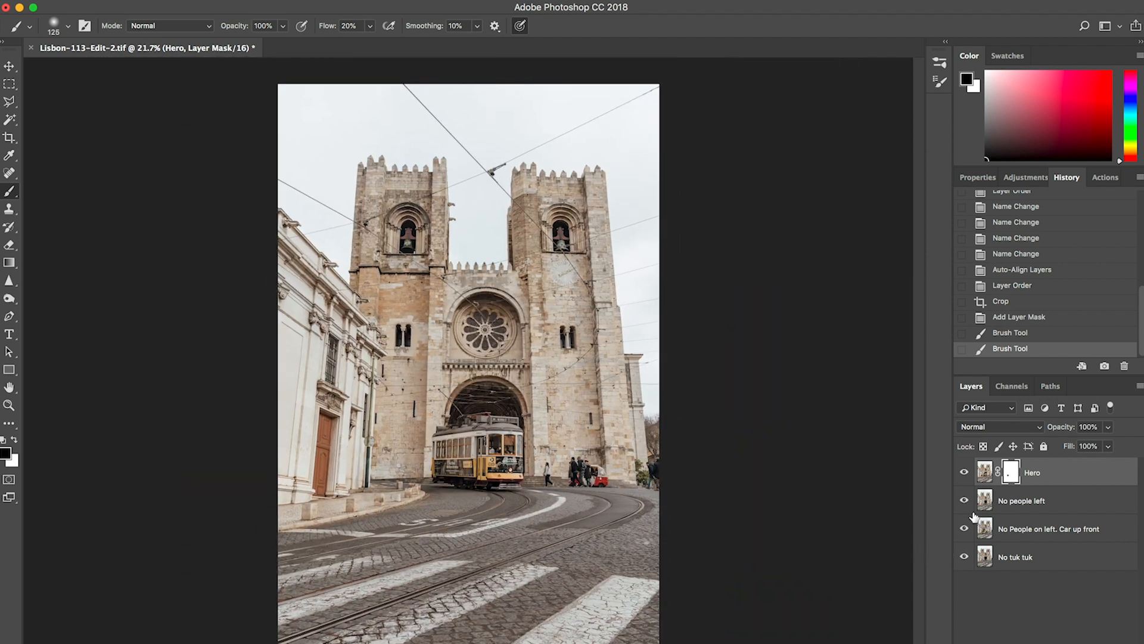
Hide the Hero layer and toggle the No people left layer to compare it with the frame beneath
click(964, 474)
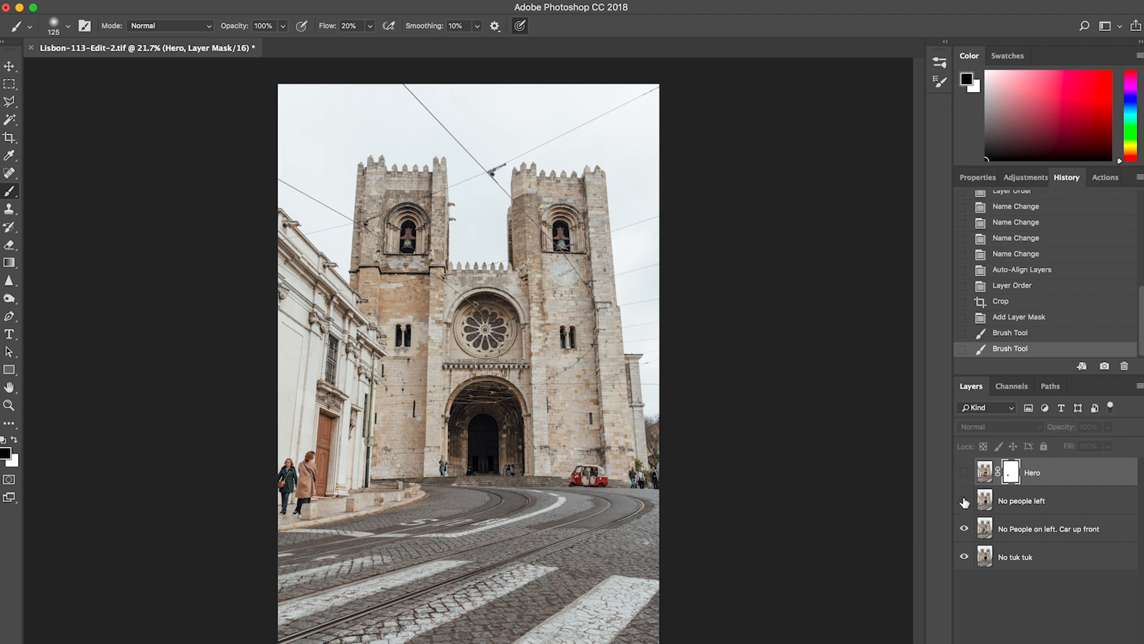
click(965, 502)
click(965, 502)
click(965, 502)
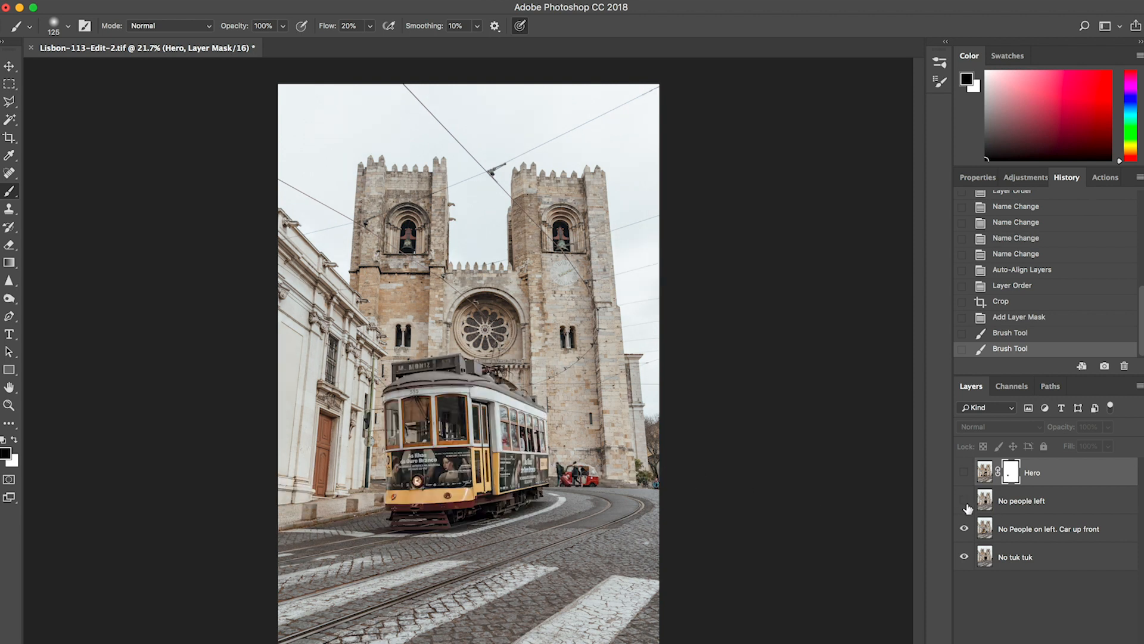
click(965, 502)
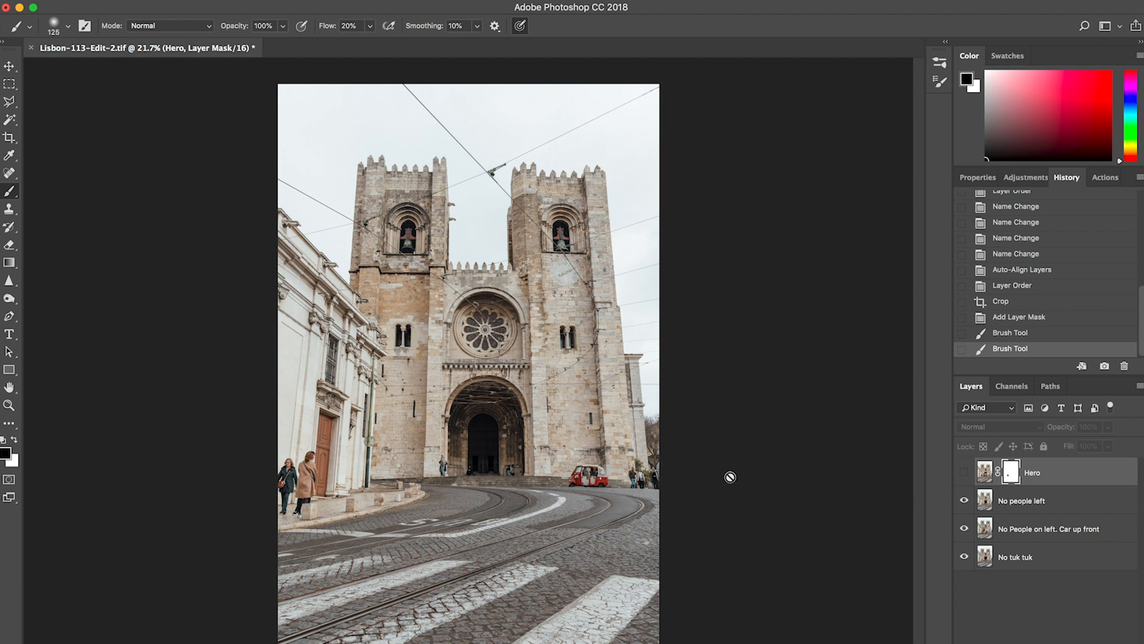
click(965, 501)
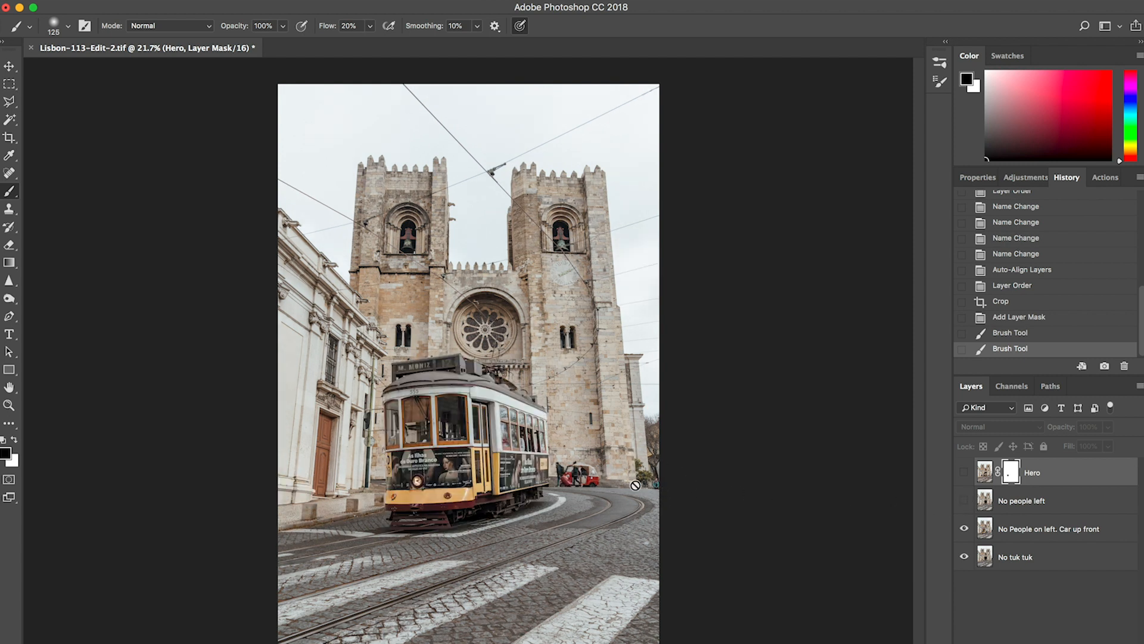
click(965, 501)
Add a layer mask to No people left and paint out the people at the photo's right edge
click(1028, 507)
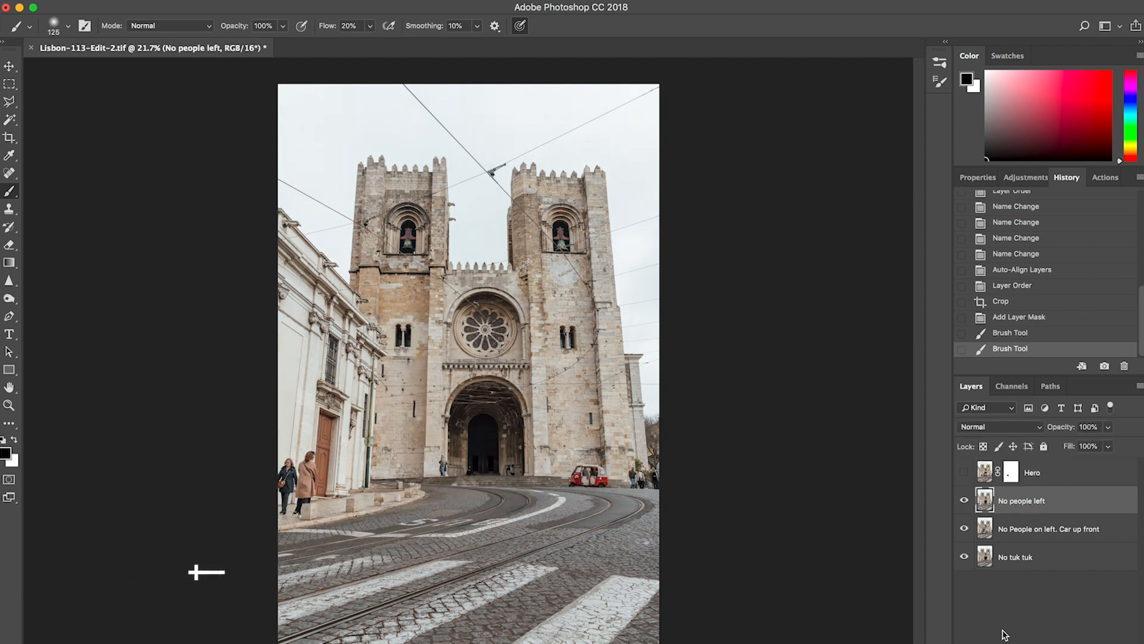
click(1039, 643)
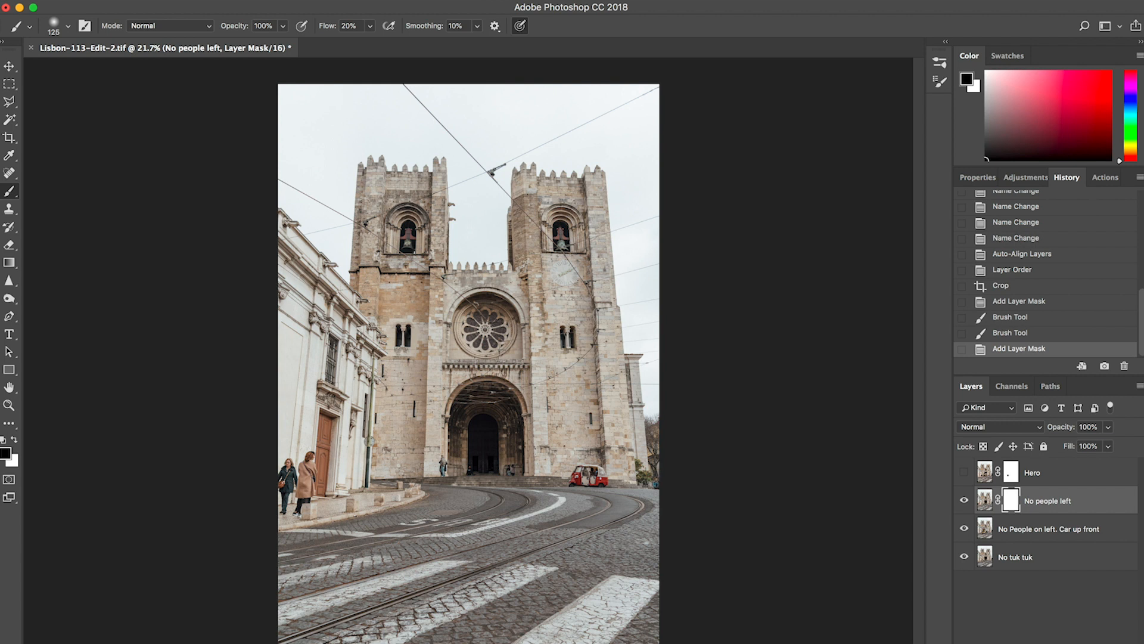
click(654, 483)
click(654, 482)
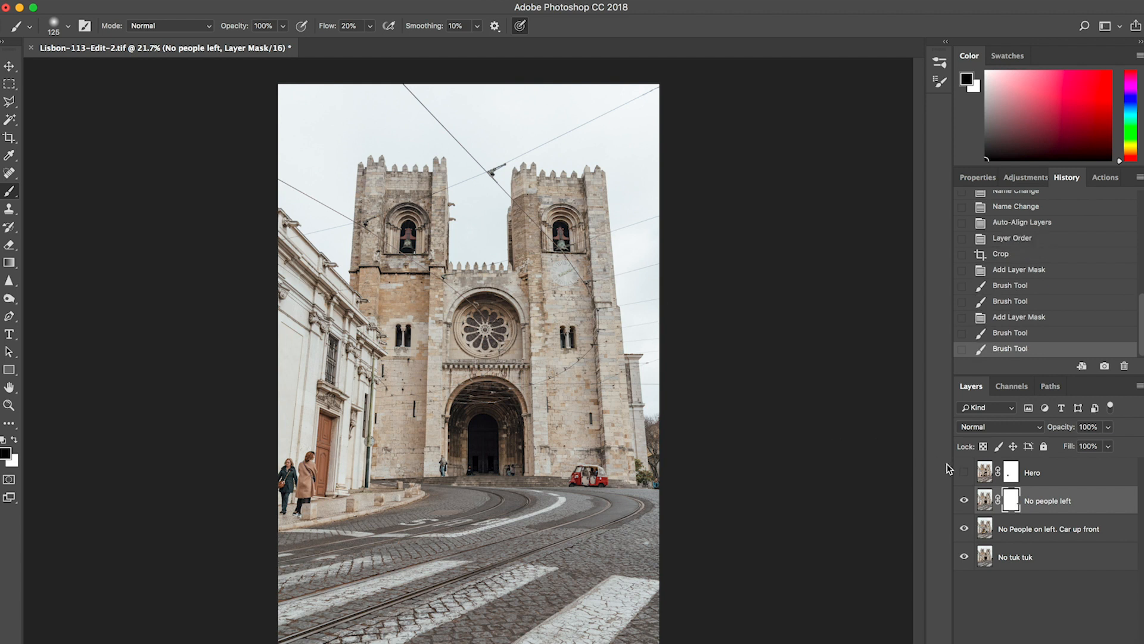
Show the Hero layer again and paint black on its mask over the people at the photo's right edge
click(964, 473)
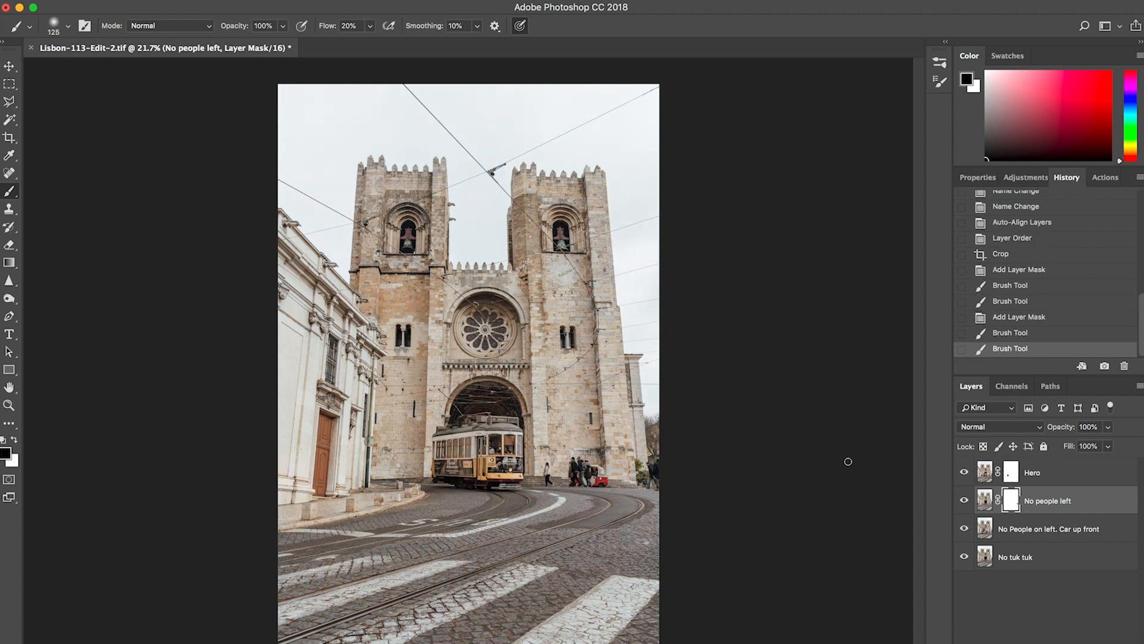
click(1003, 471)
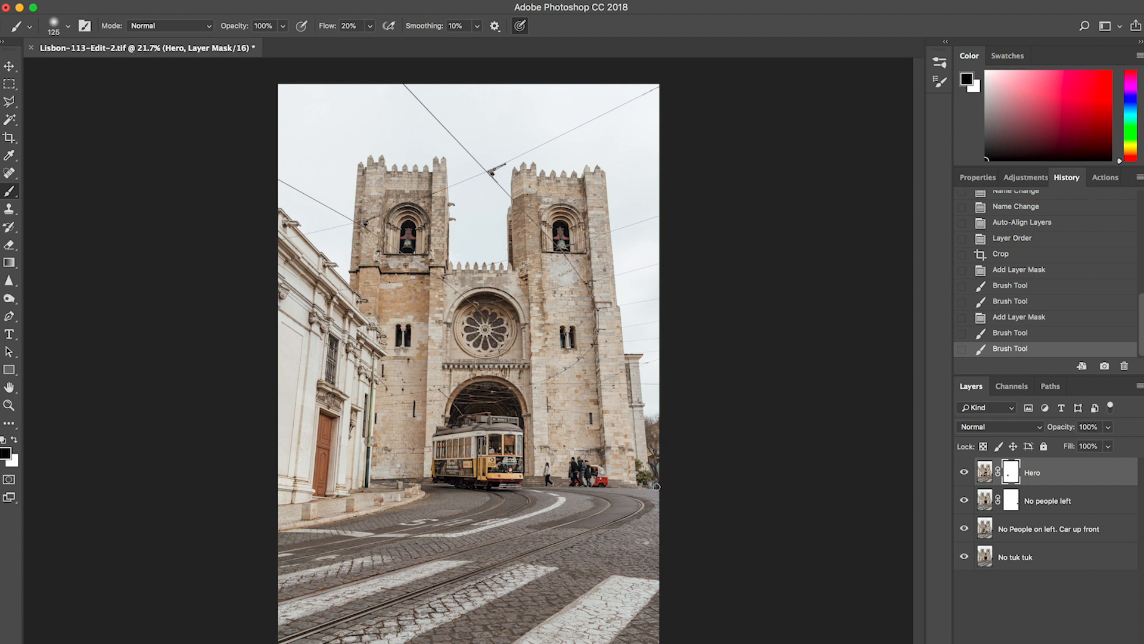
drag(654, 476, 655, 481)
right_click(655, 480)
click(651, 478)
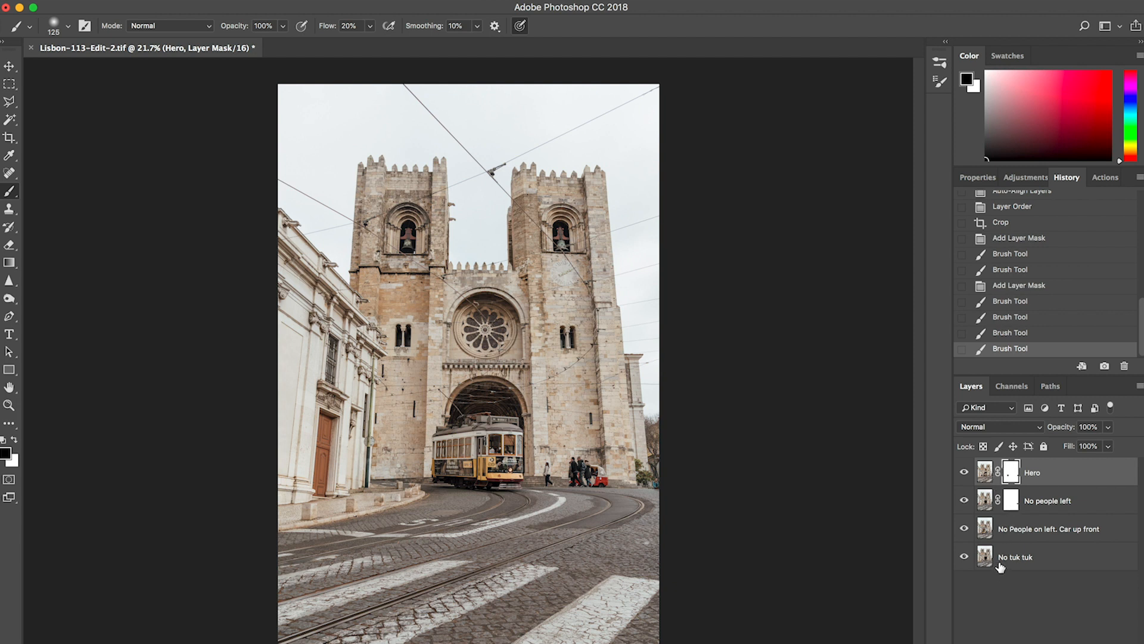
With Hero and No people left hidden, mask out the red tuk tuk on the No People on left. Car up front layer
drag(966, 529, 963, 473)
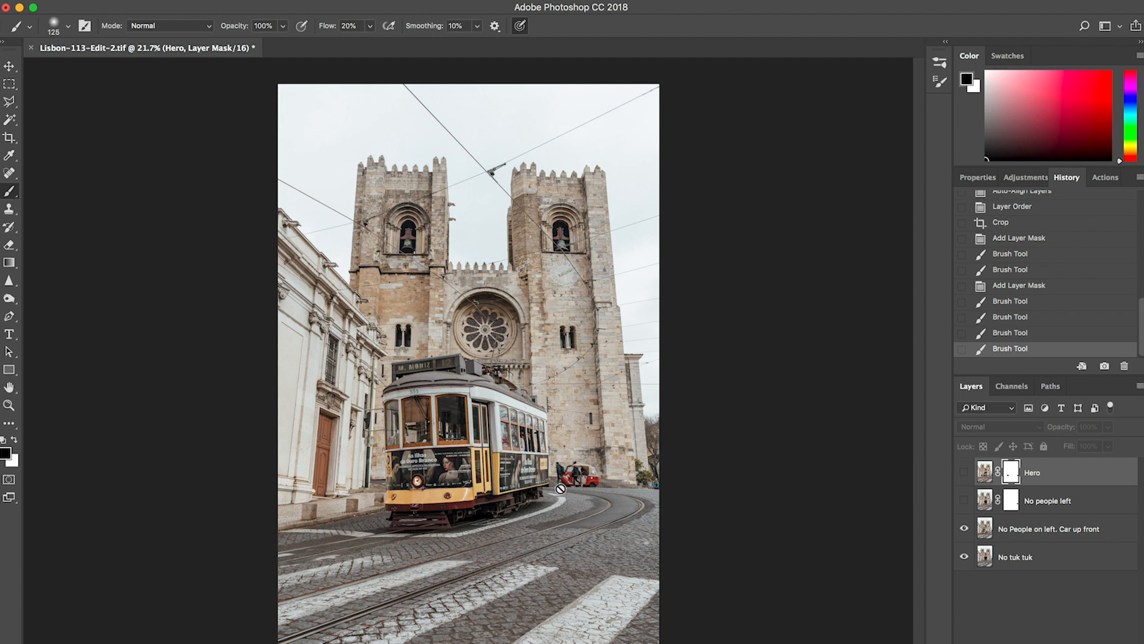
click(1025, 531)
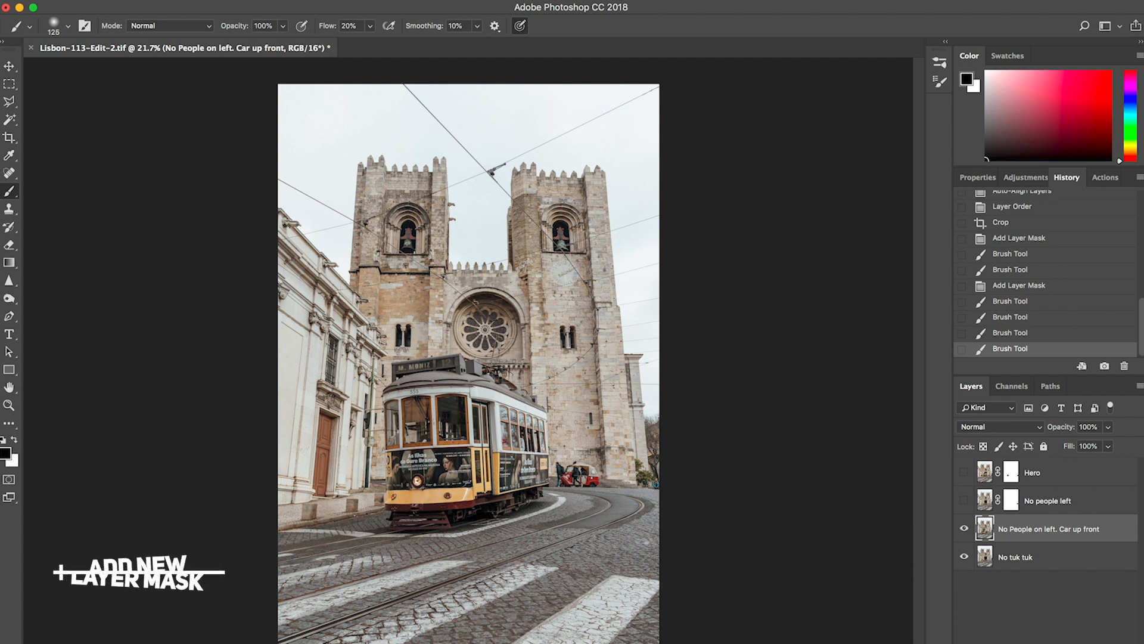
click(967, 635)
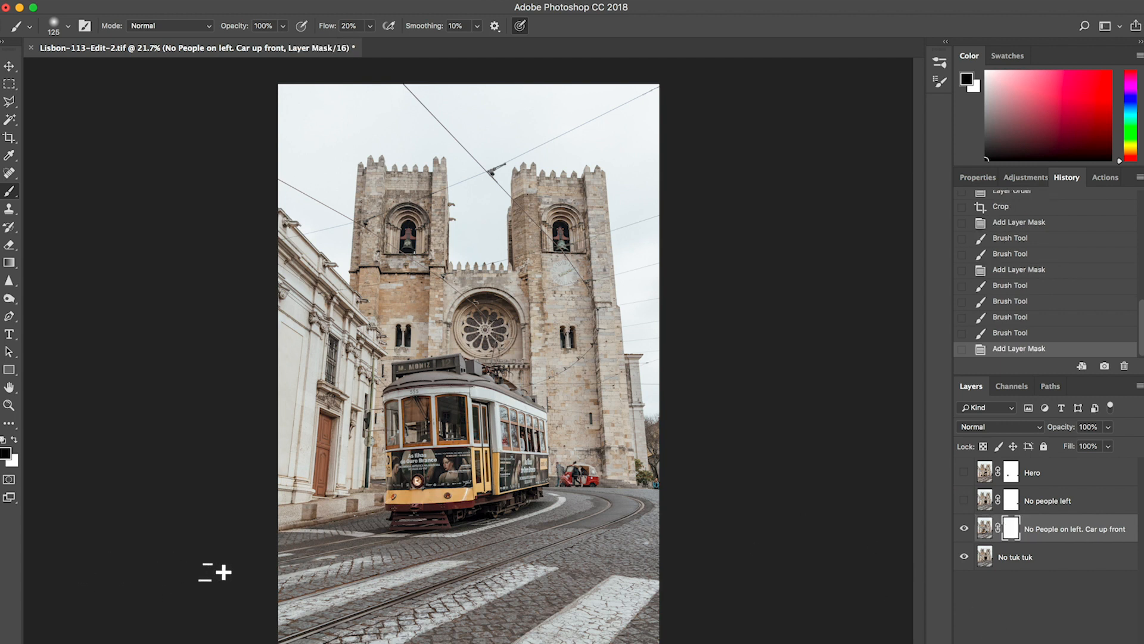
mouse_move(587, 474)
mouse_down()
mouse_move(596, 479)
mouse_move(570, 473)
mouse_up()
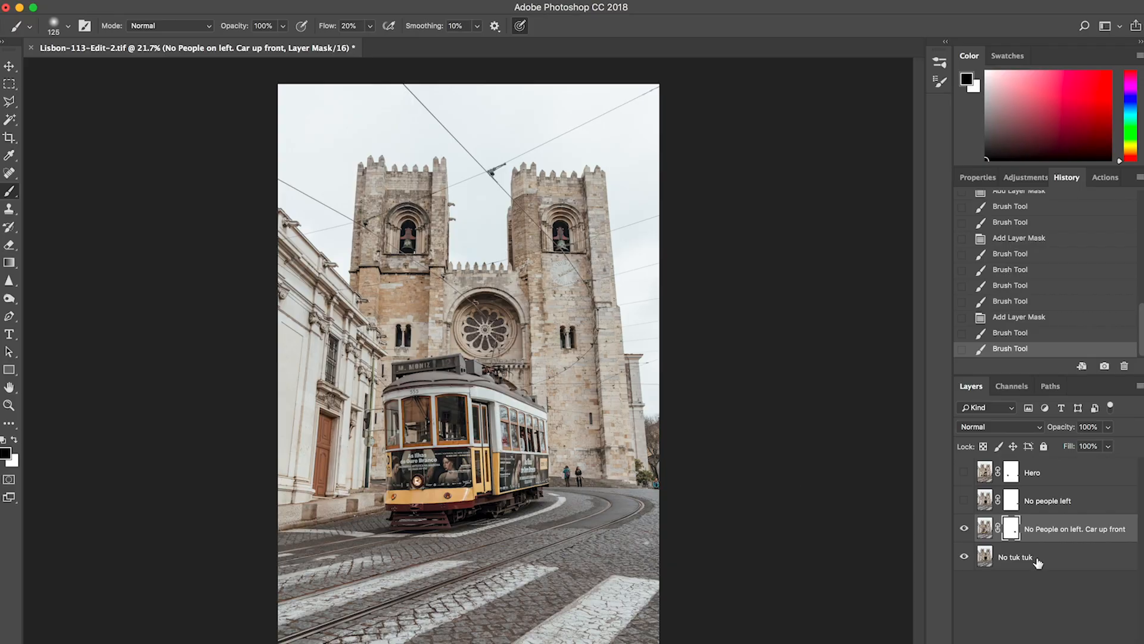
Show the No people left layer and paint black on its mask over the red tuk tuk
click(965, 502)
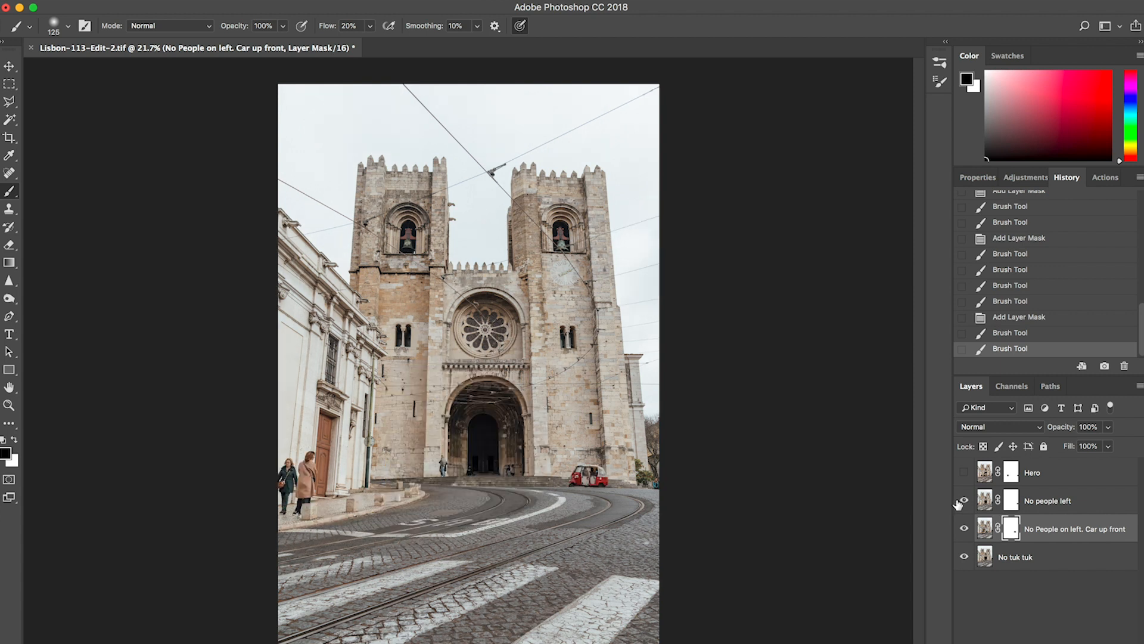
click(1013, 503)
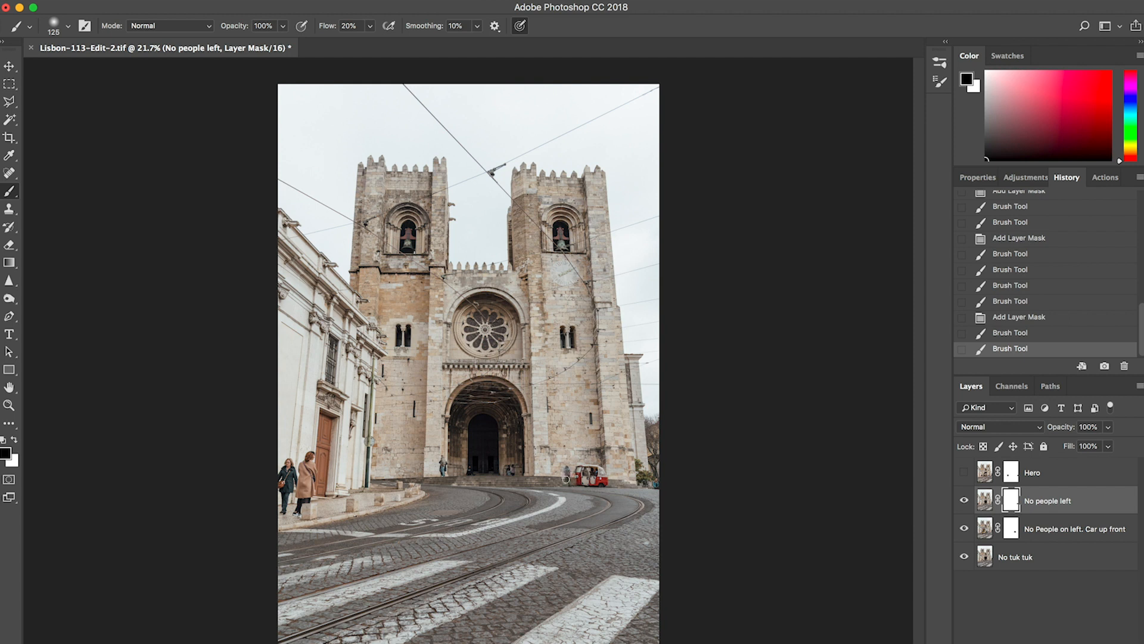
mouse_move(582, 474)
mouse_down()
mouse_move(595, 472)
mouse_move(600, 489)
mouse_up()
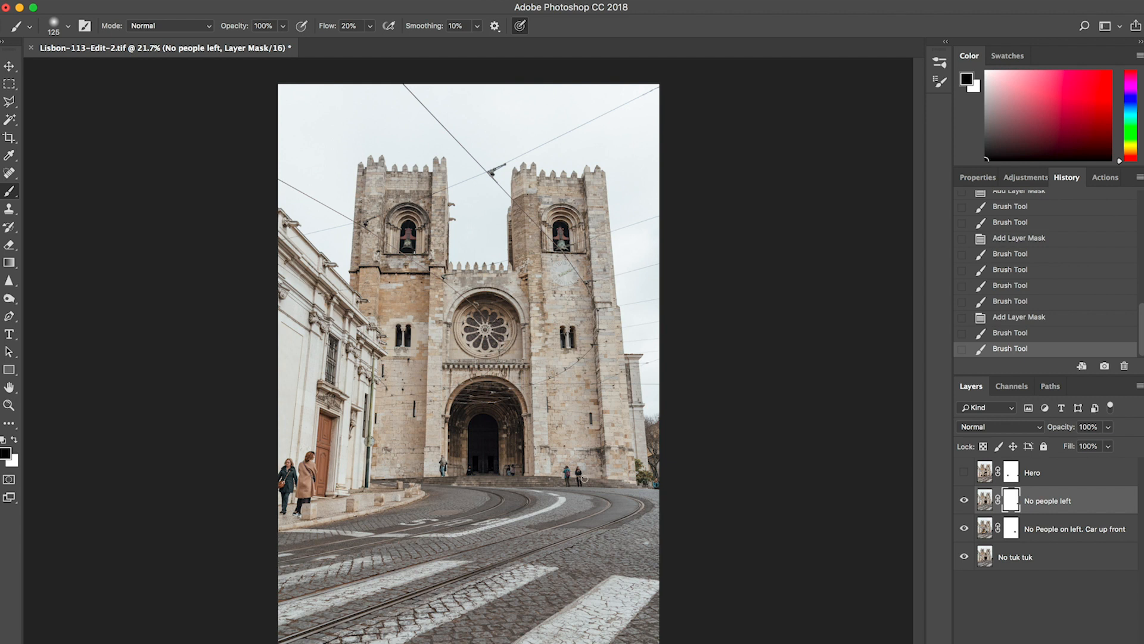
click(583, 478)
right_click(584, 478)
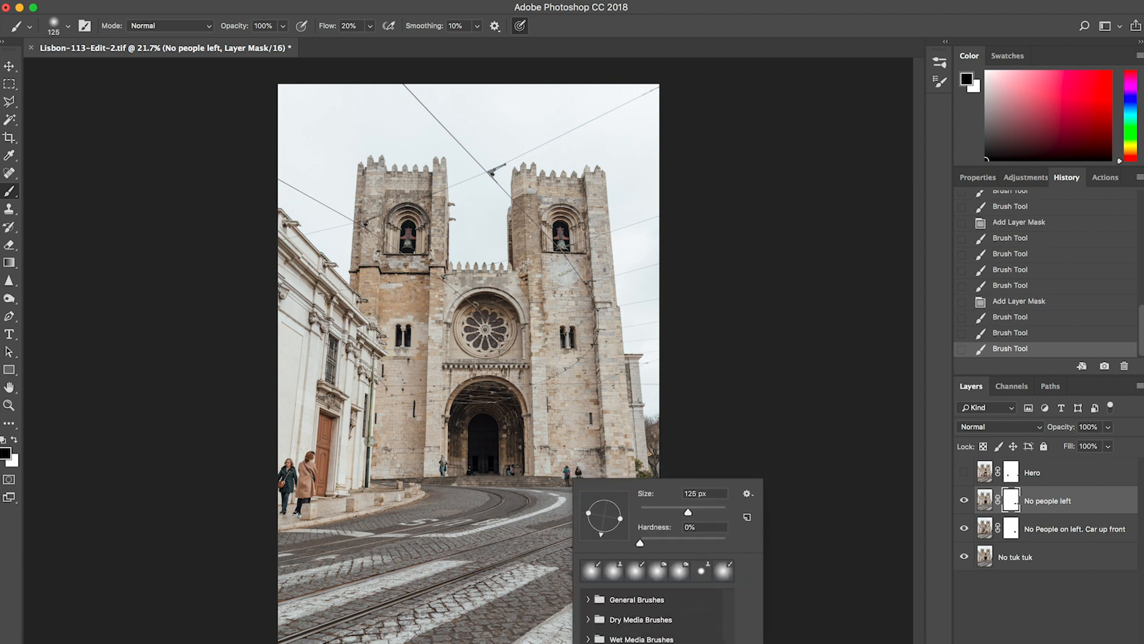
click(795, 465)
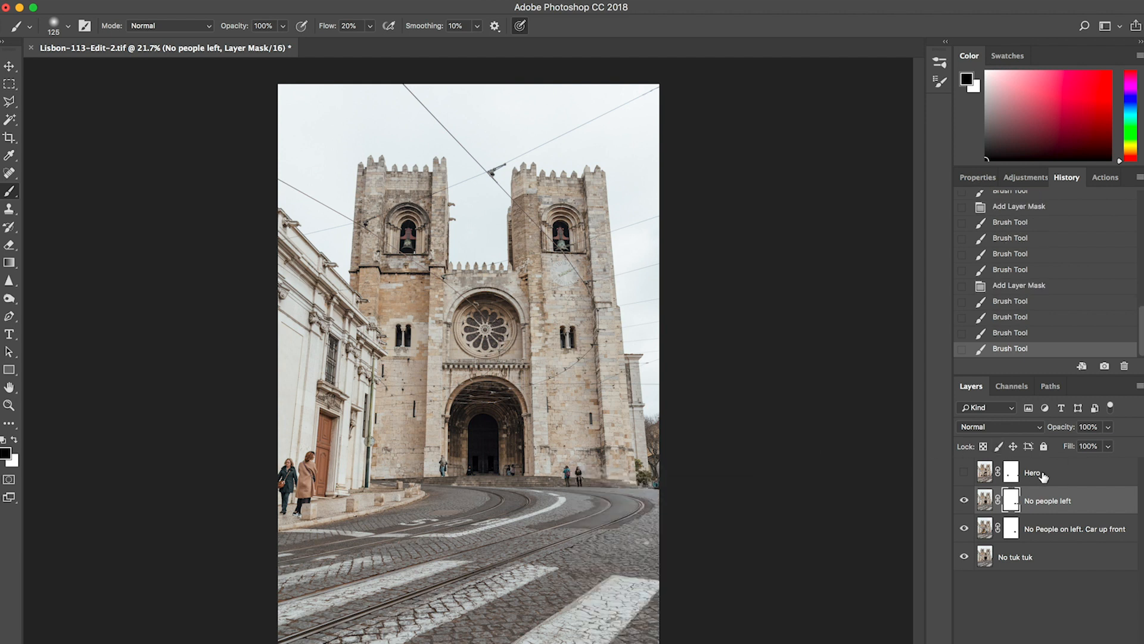
Show the Hero layer and paint its mask to remove the walking woman, the group and the tuk tuk beside the tram
click(965, 472)
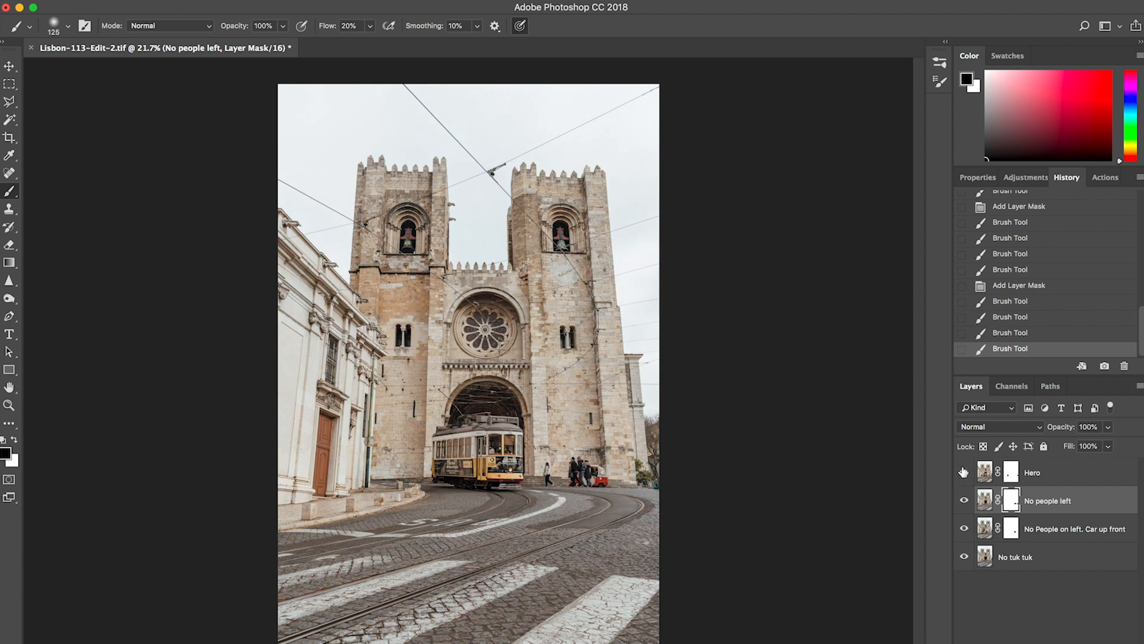
click(1013, 477)
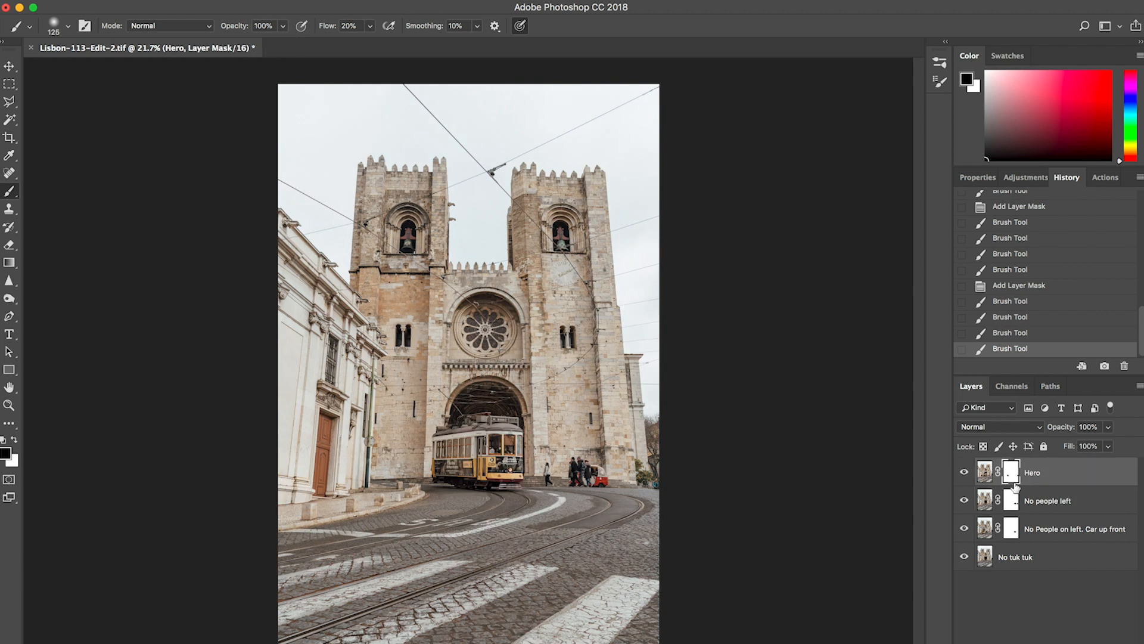
click(986, 474)
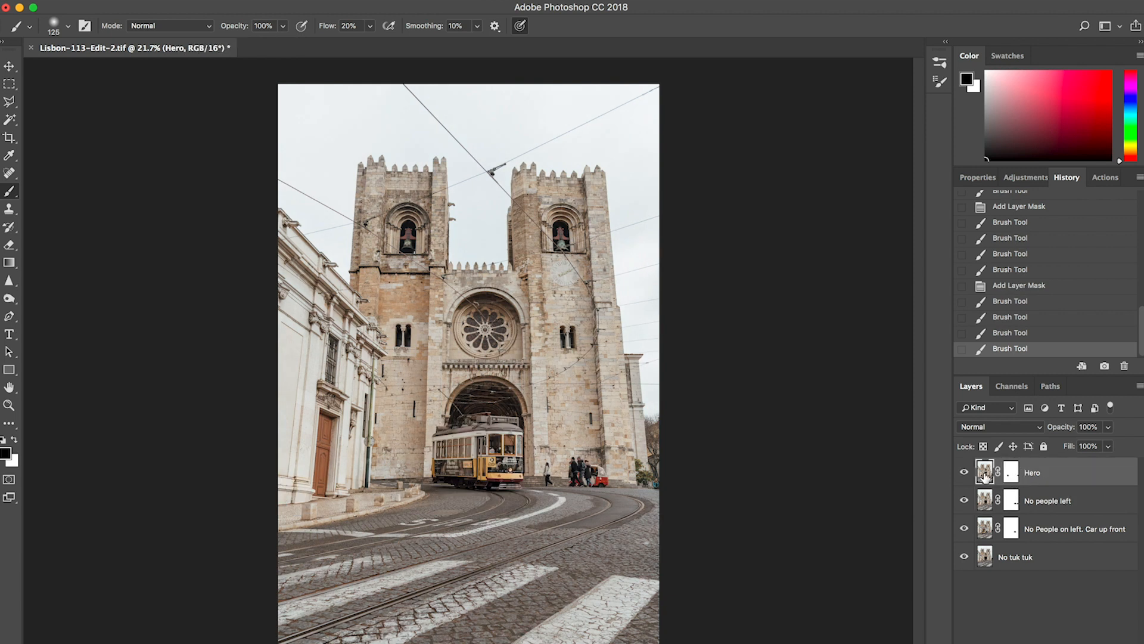
click(1008, 474)
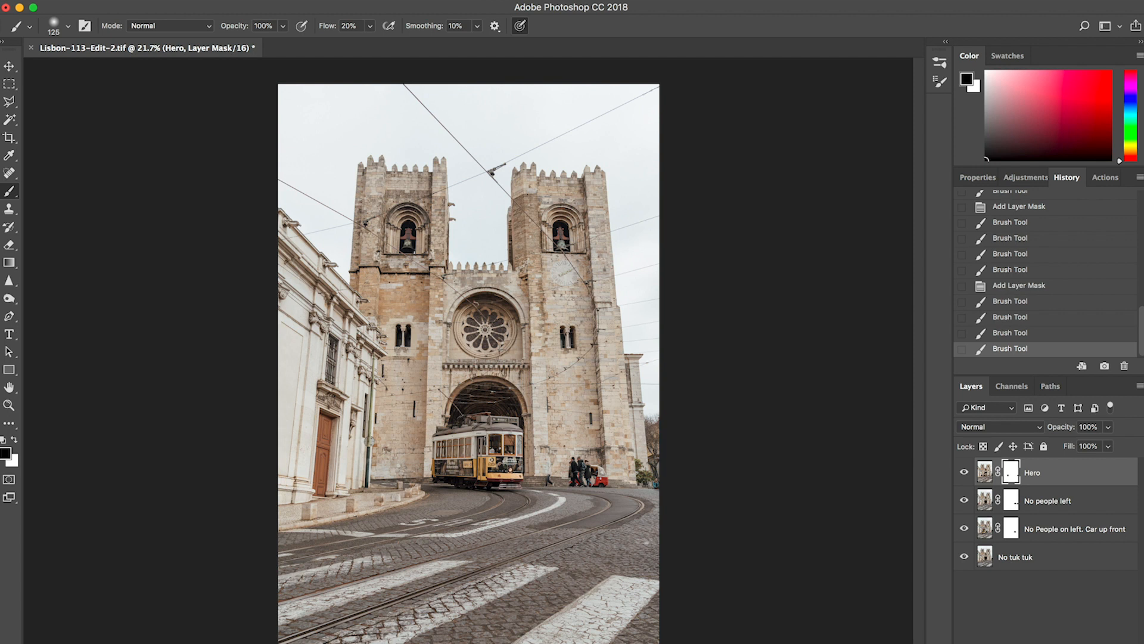
drag(570, 475, 586, 465)
drag(576, 488, 604, 484)
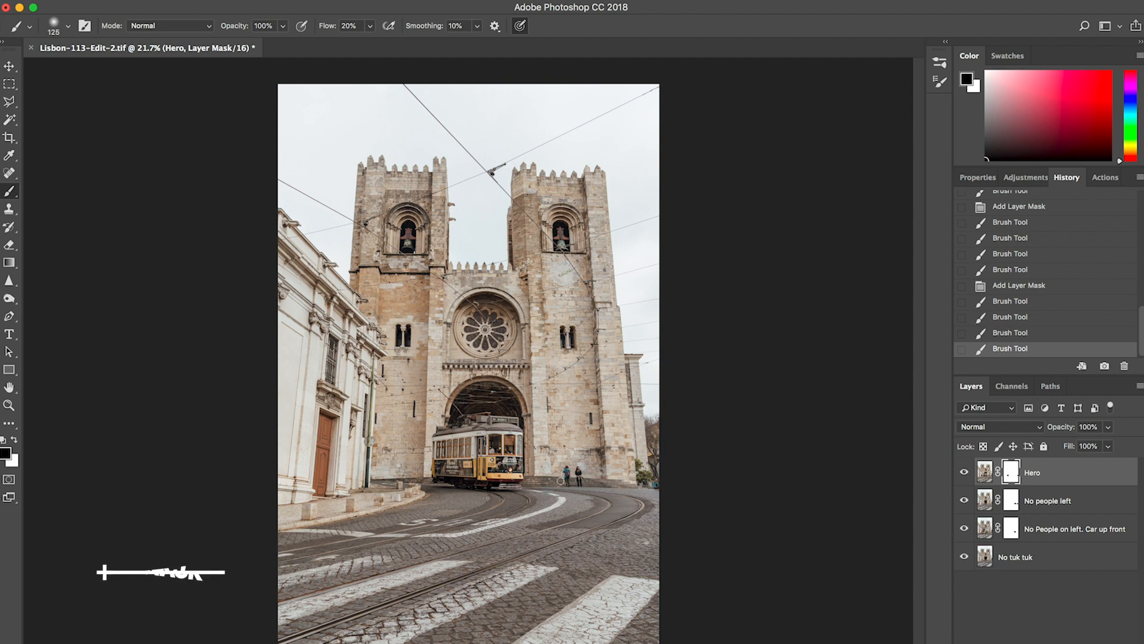
drag(560, 481, 565, 481)
Examine the retouched area around the tram and the church steps up close for leftover traces
key(super+plus)
key(super+plus)
key(super+plus)
key(super+plus)
scroll(578, 436, down, 10)
scroll(578, 436, right, 5)
scroll(578, 434, down, 5)
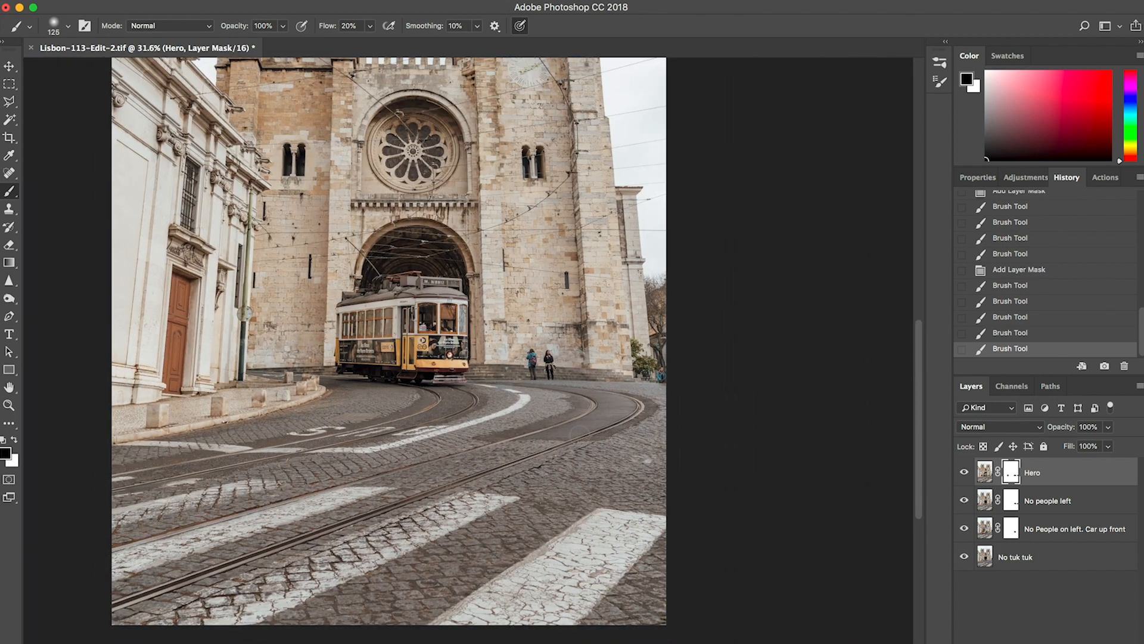
scroll(578, 435, up, 5)
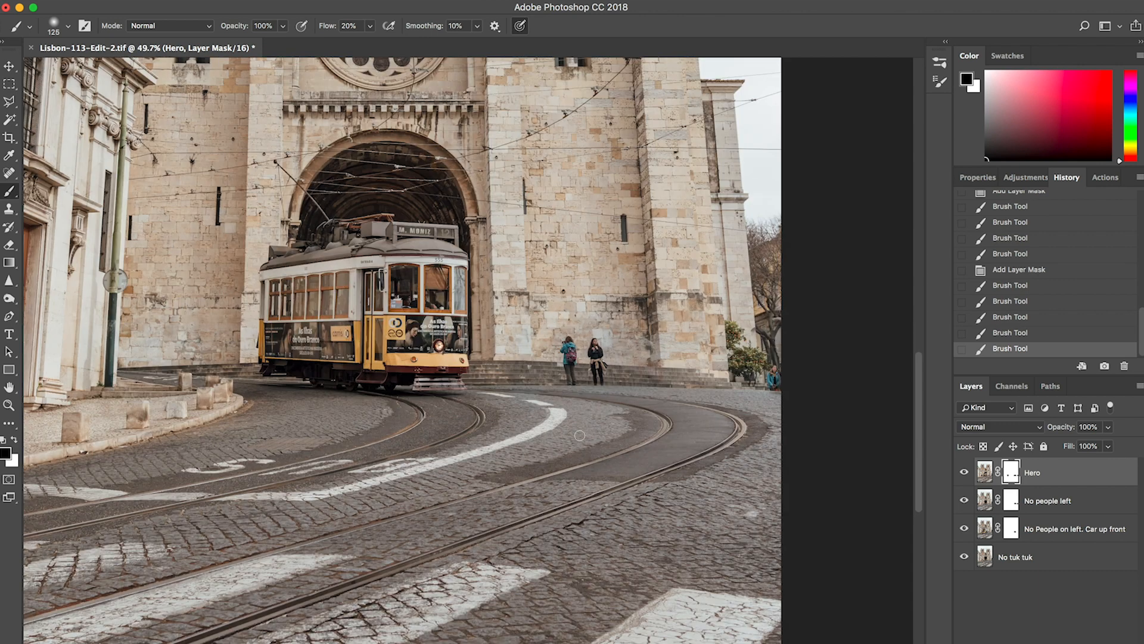
scroll(579, 436, up, 4)
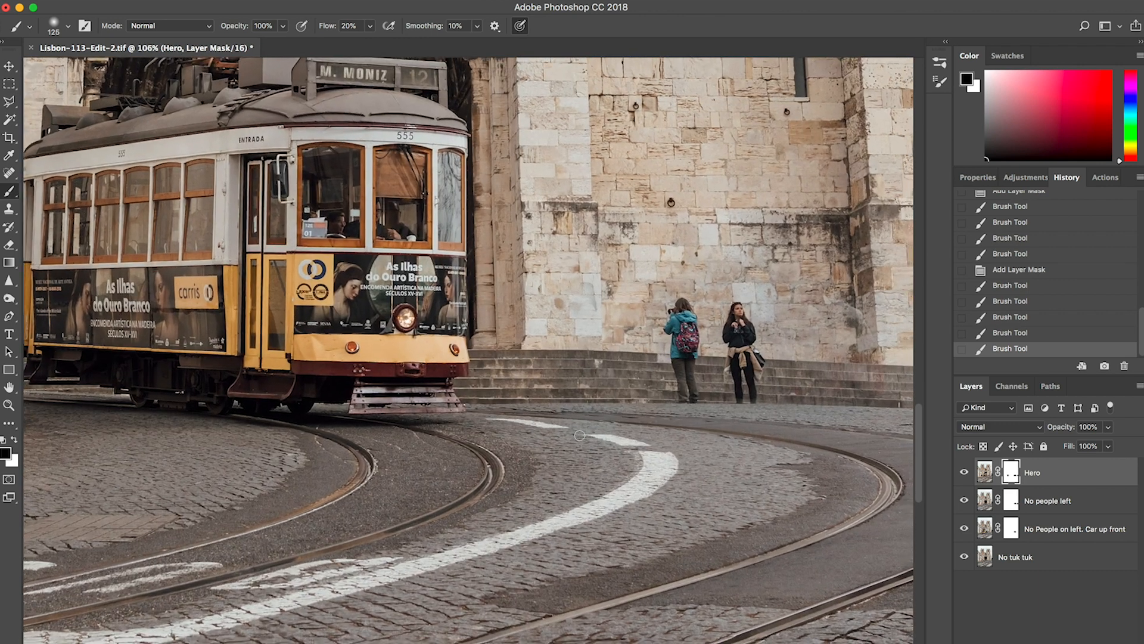
key(super+minus)
scroll(468, 375, up, 3)
scroll(468, 375, down, 1)
scroll(581, 440, down, 3)
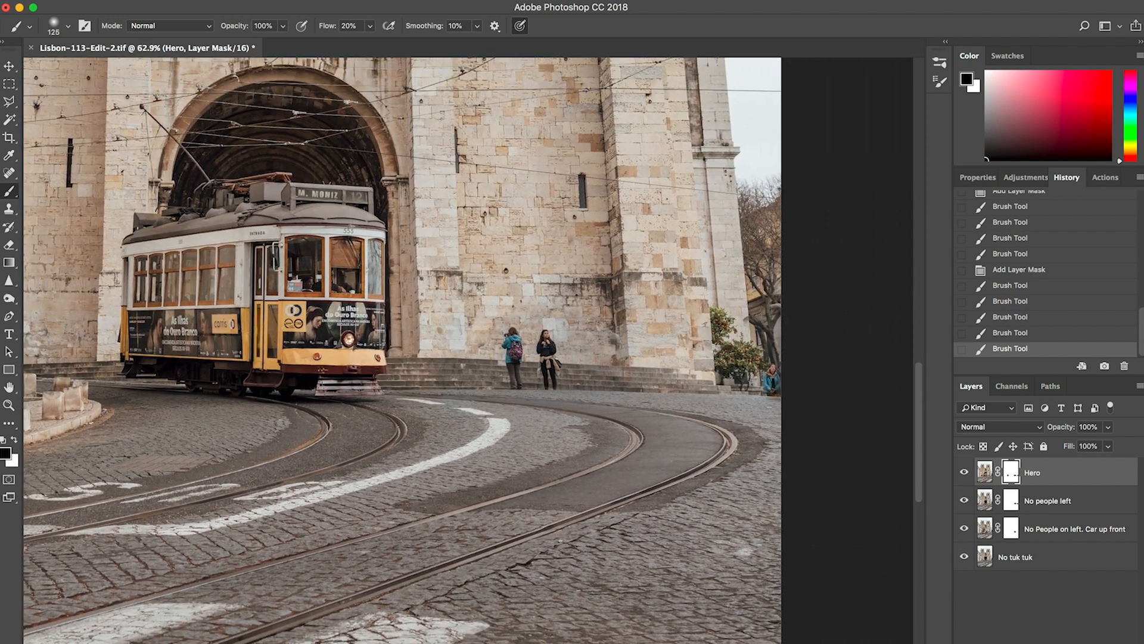
Dab the Hero layer mask once with the soft 125 px brush near the feet of the two women by the steps
right_click(581, 440)
scroll(581, 440, down, 1)
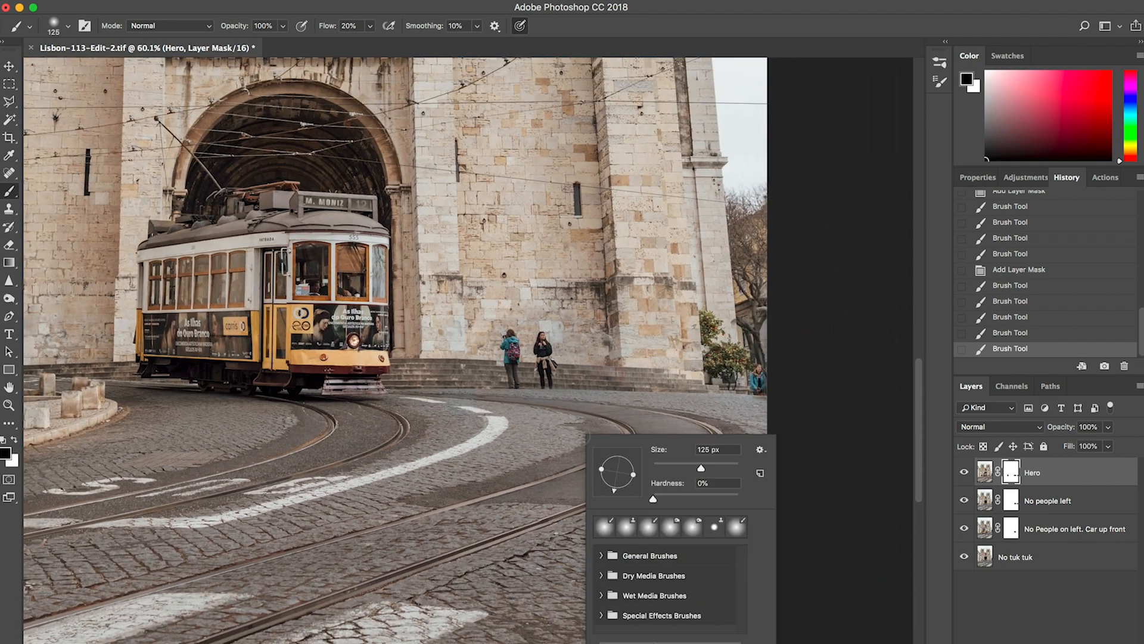
click(523, 389)
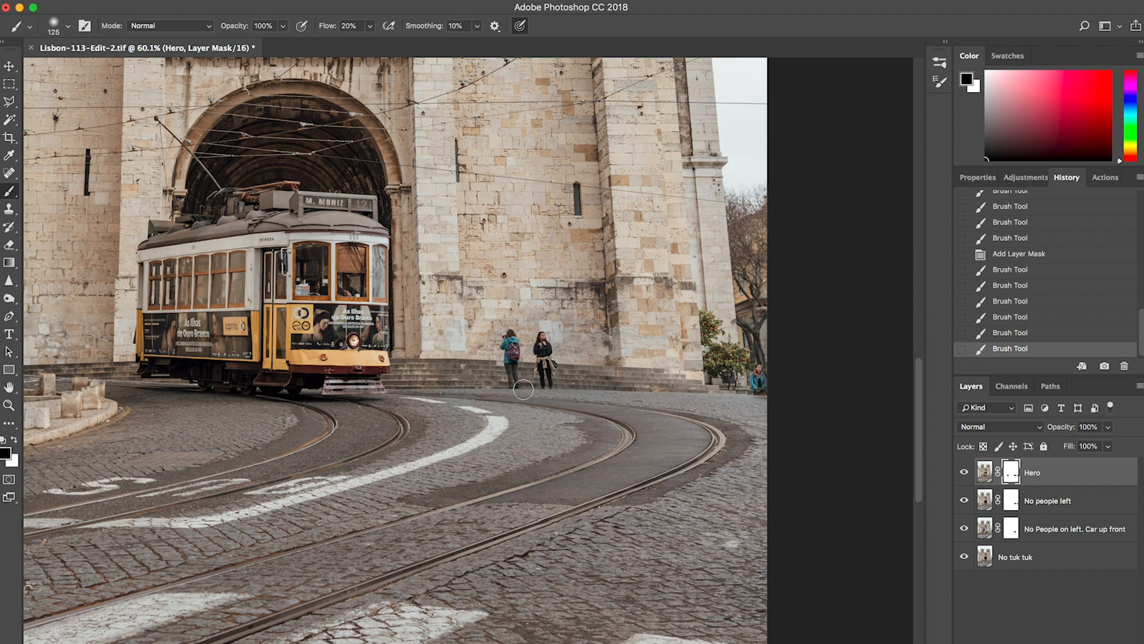
scroll(523, 390, down, 2)
scroll(523, 389, down, 1)
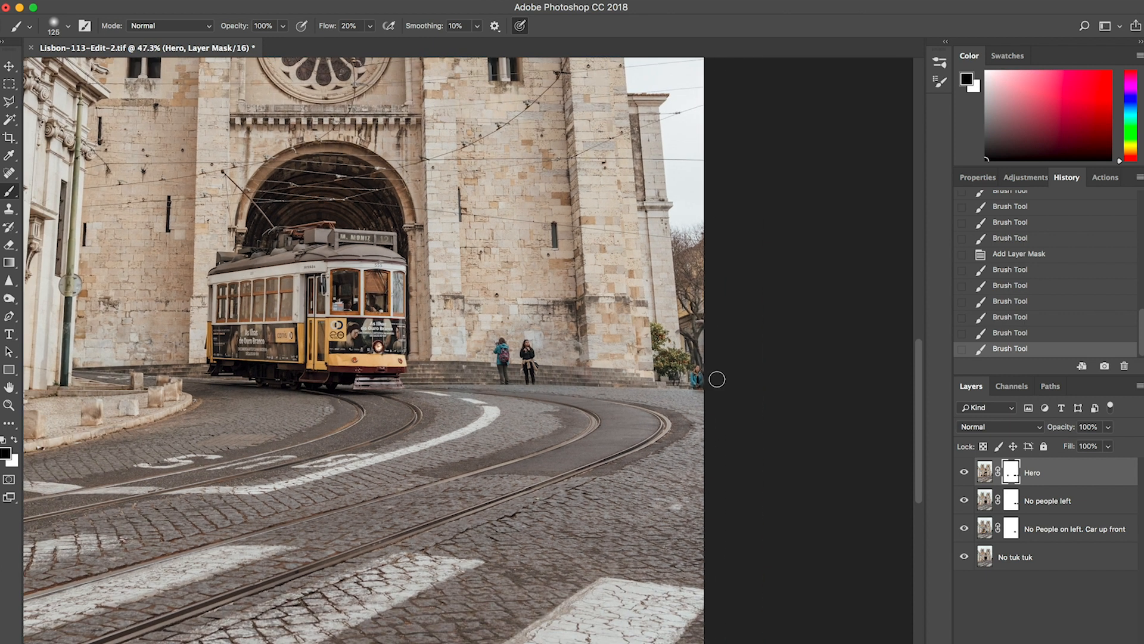
Group the four layers from Hero down to No tuk tuk
key(super+2)
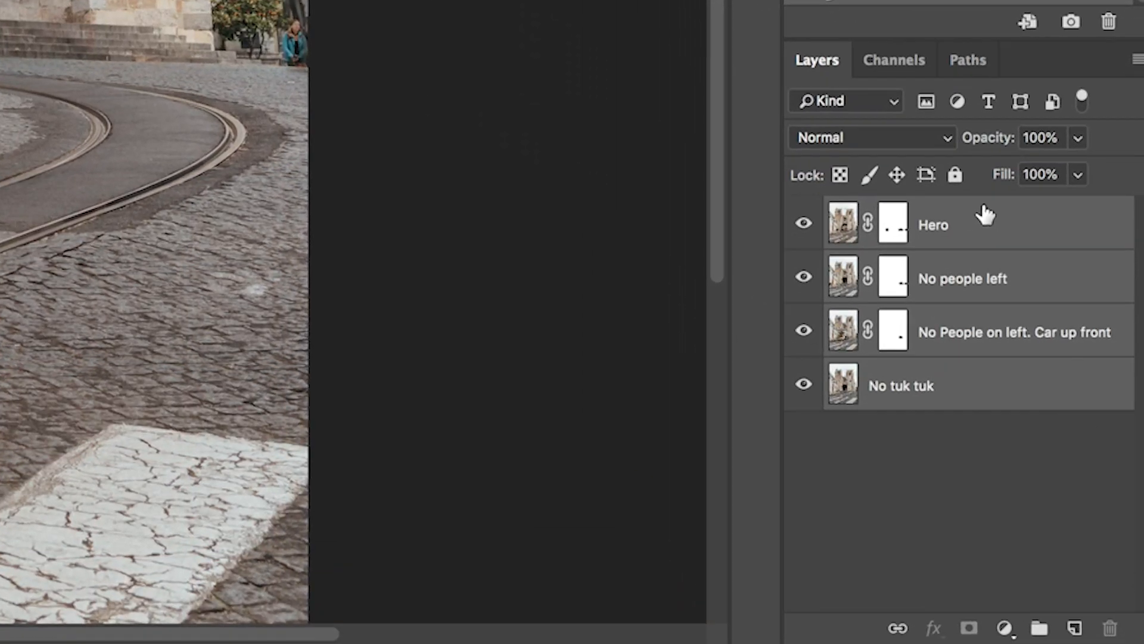
click(984, 218)
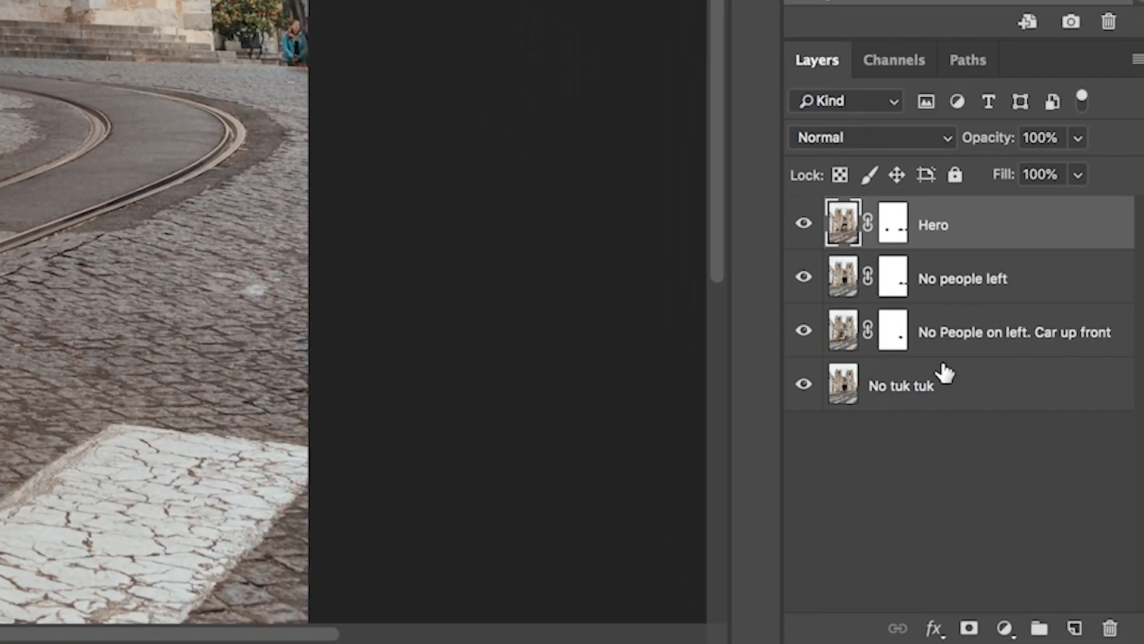
shift+click(939, 396)
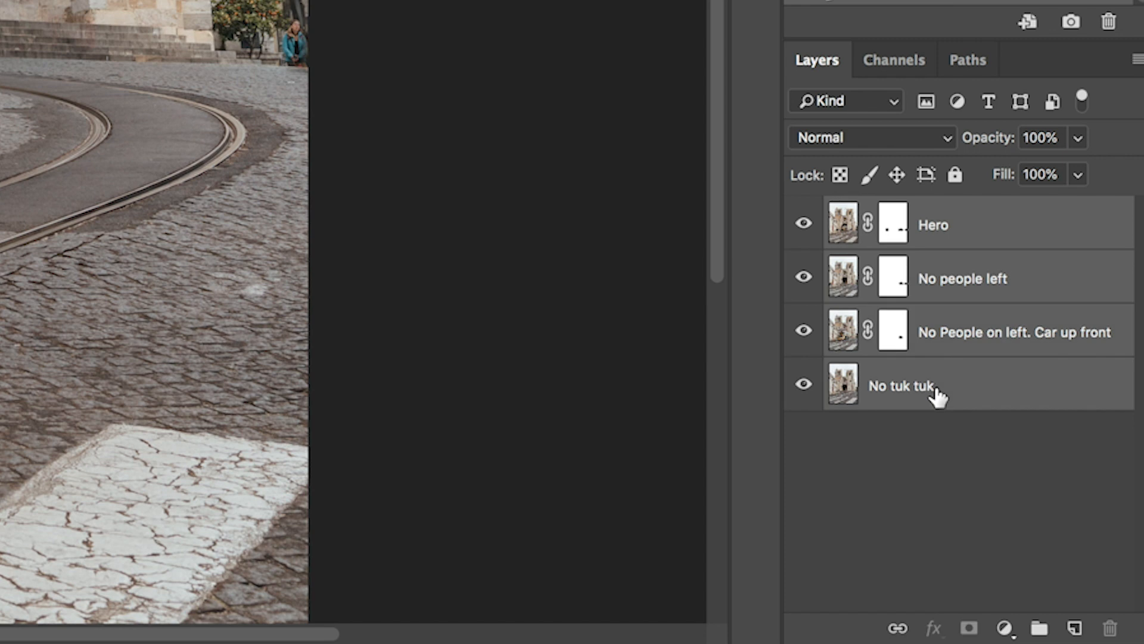
click(1044, 634)
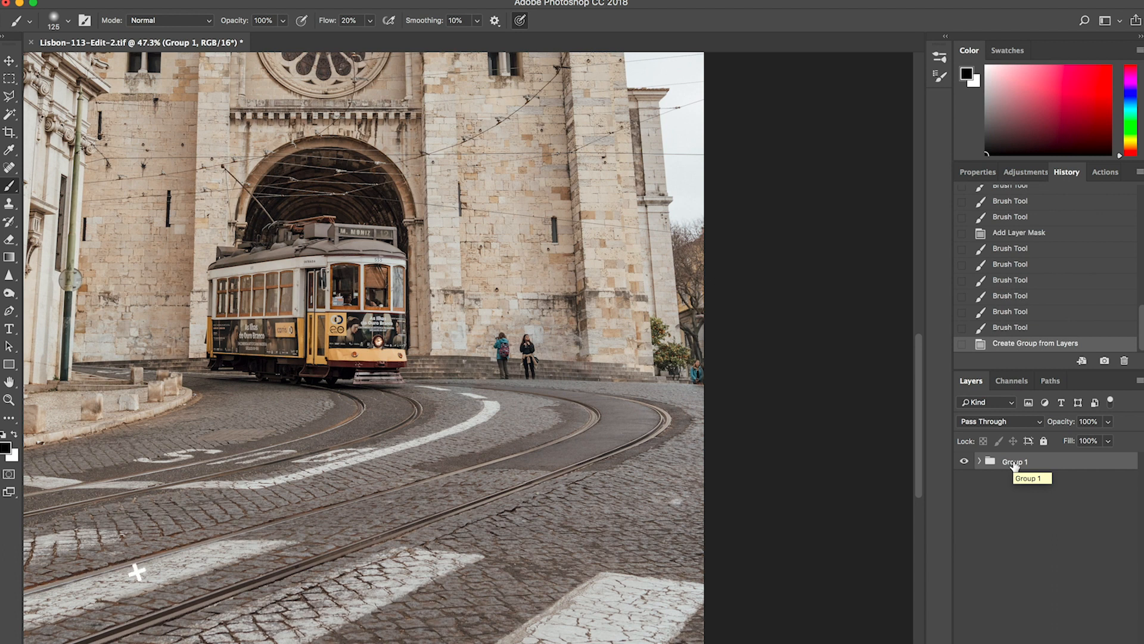
Duplicate Group 1 as Group 1 copy in the same document and check the contents of both groups
right_click(1014, 465)
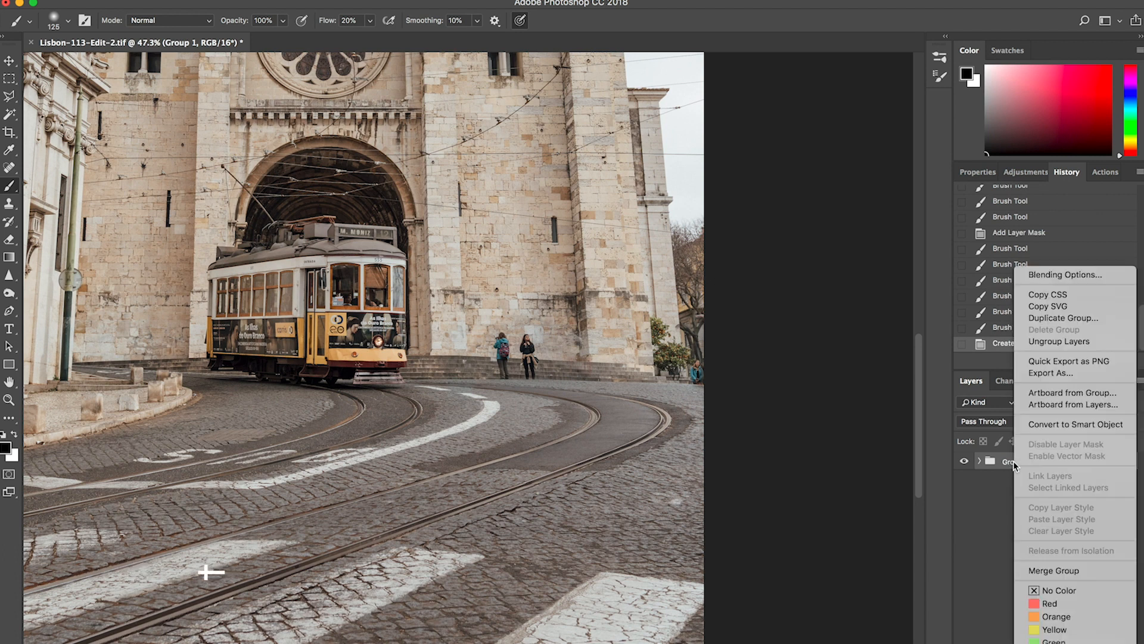
click(1050, 319)
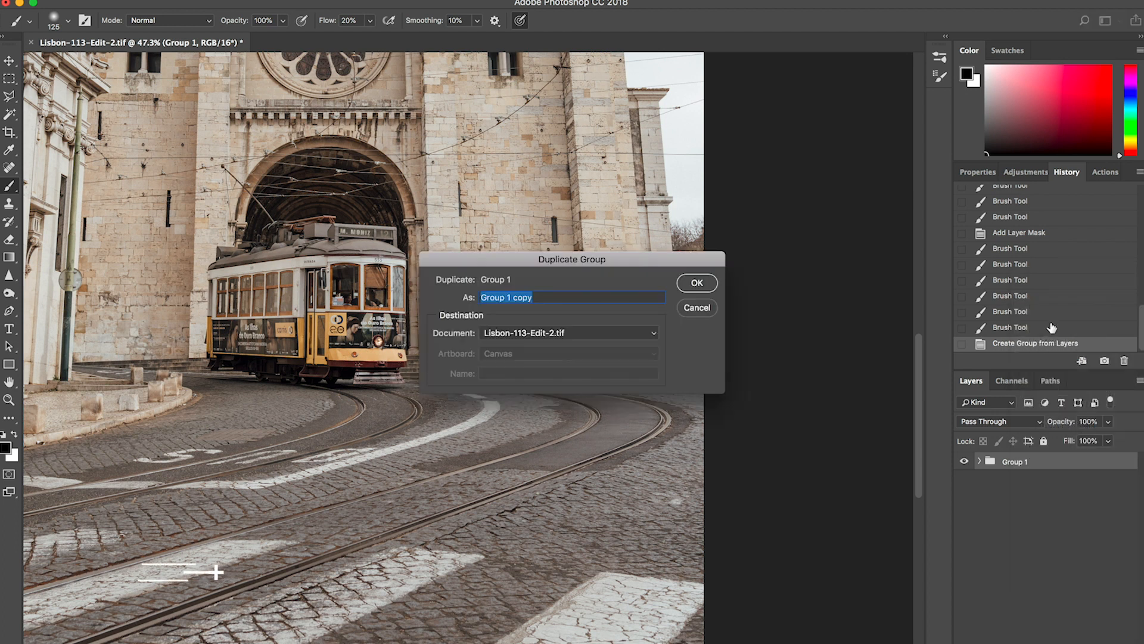
click(698, 283)
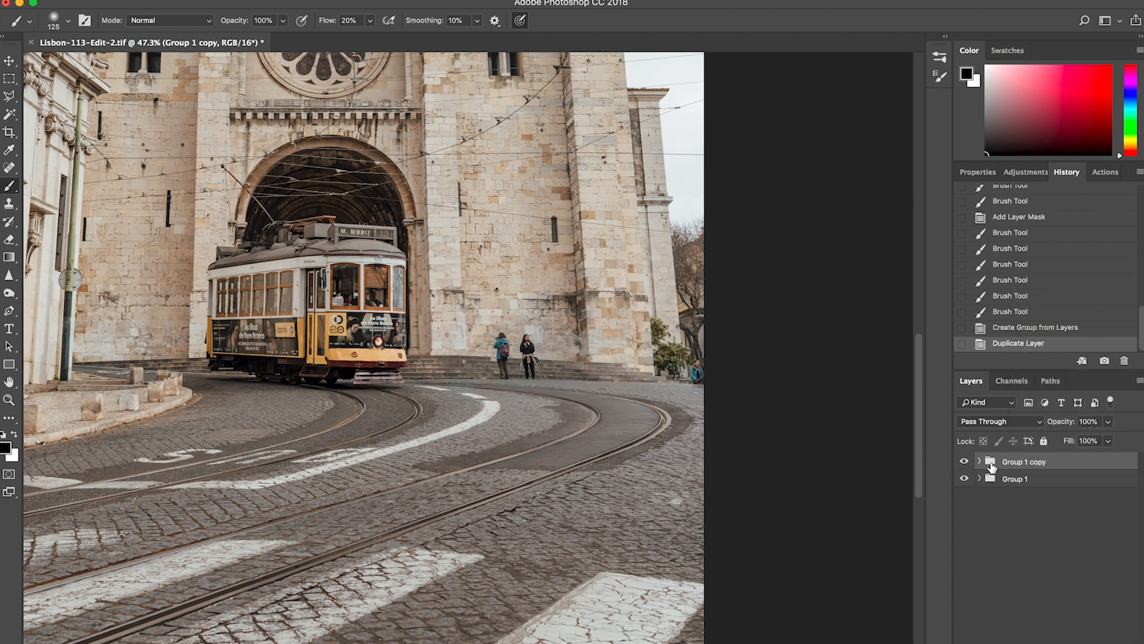
click(979, 479)
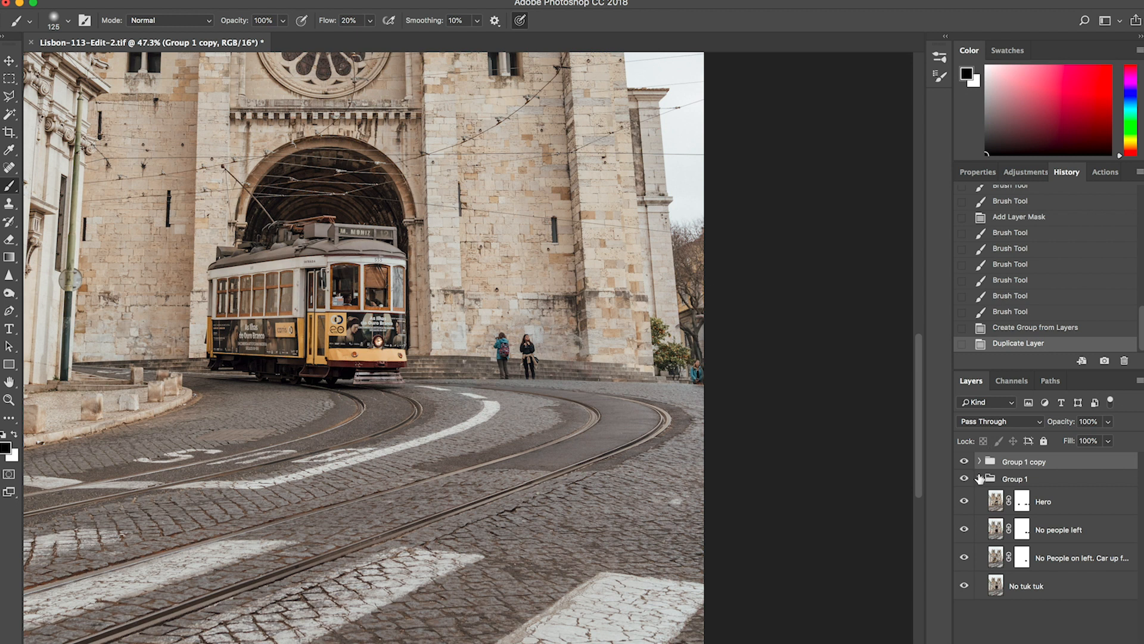
click(979, 478)
click(979, 461)
click(979, 462)
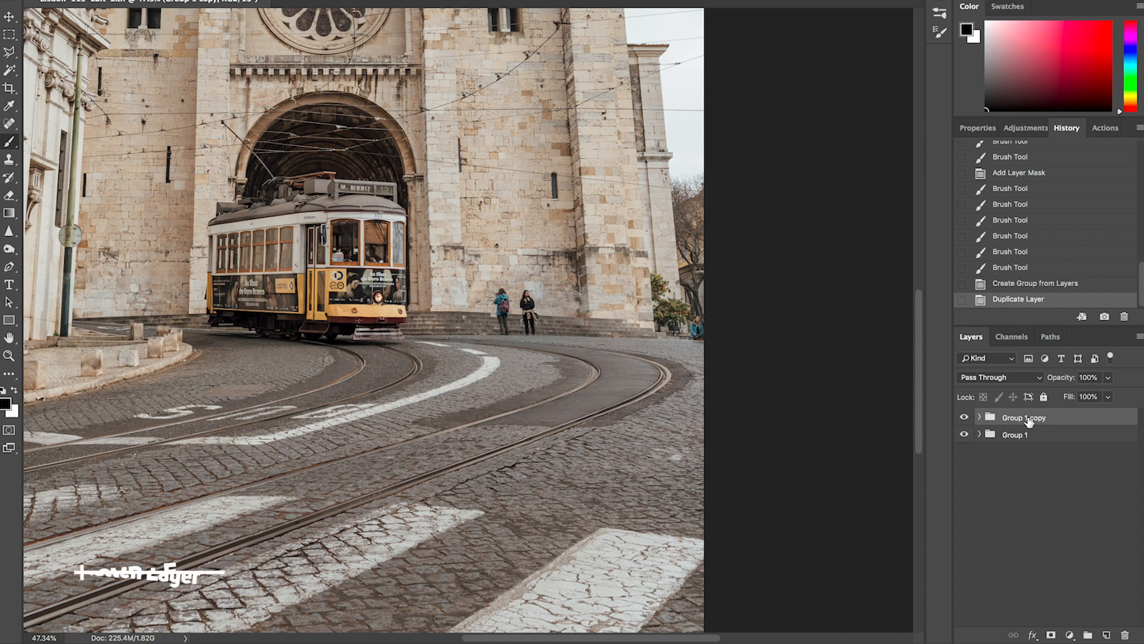
Merge the Group 1 copy group into a single layer, keeping the original group below it
key(super+e)
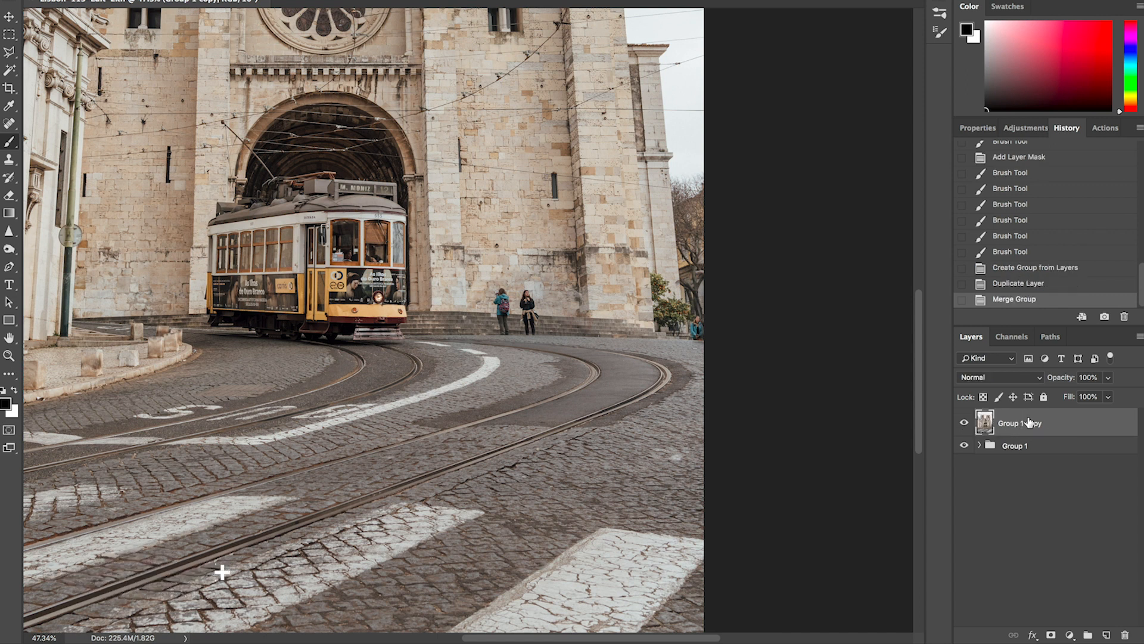
click(219, 0)
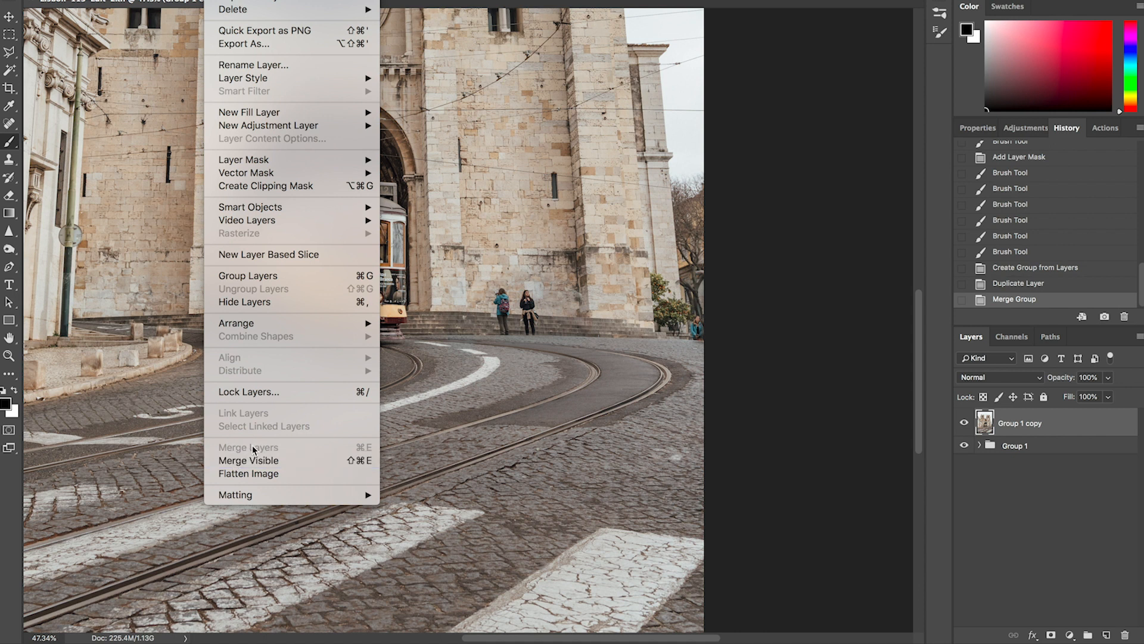
click(1050, 418)
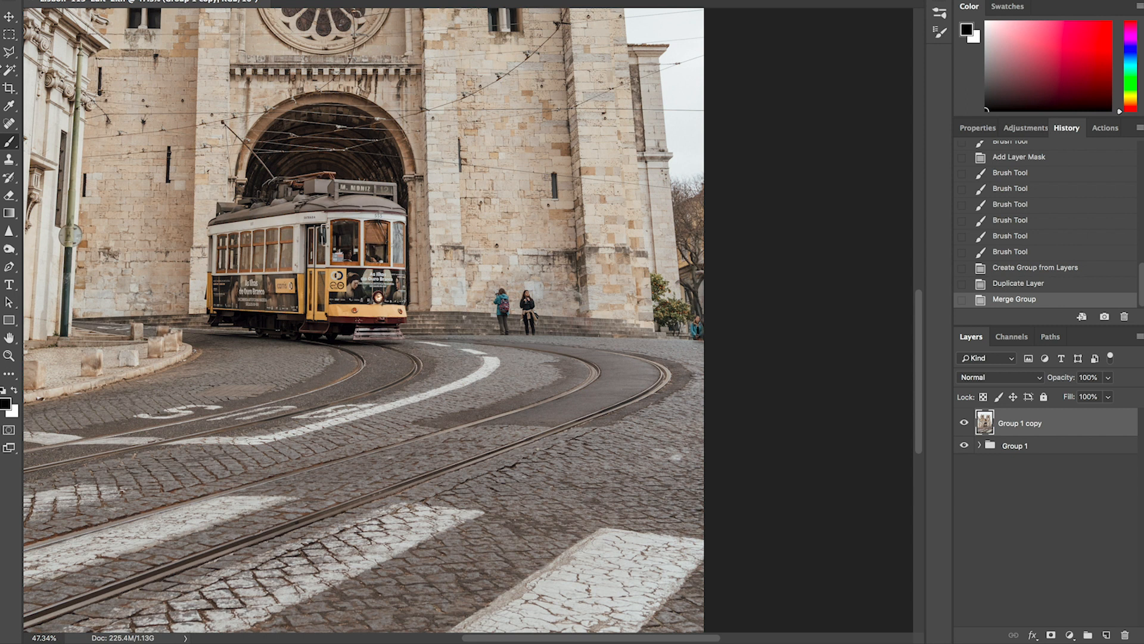
With the Clone Stamp Tool, remove the person with the backpack by cloning wall and step texture over them on Group 1 copy
right_click(9, 160)
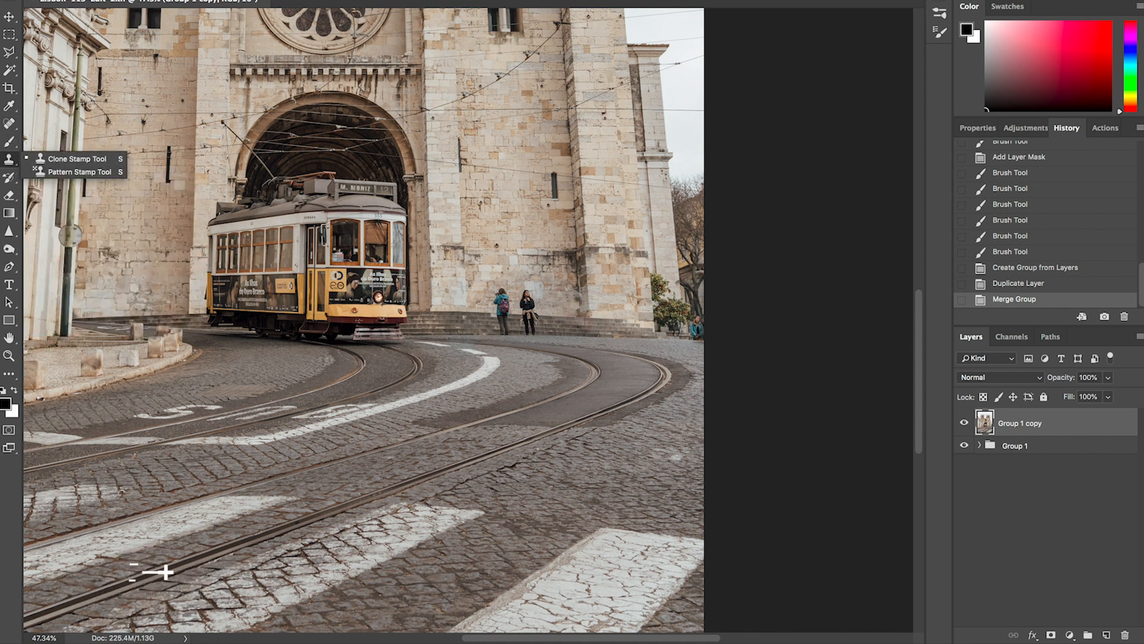
click(96, 160)
scroll(563, 323, up, 5)
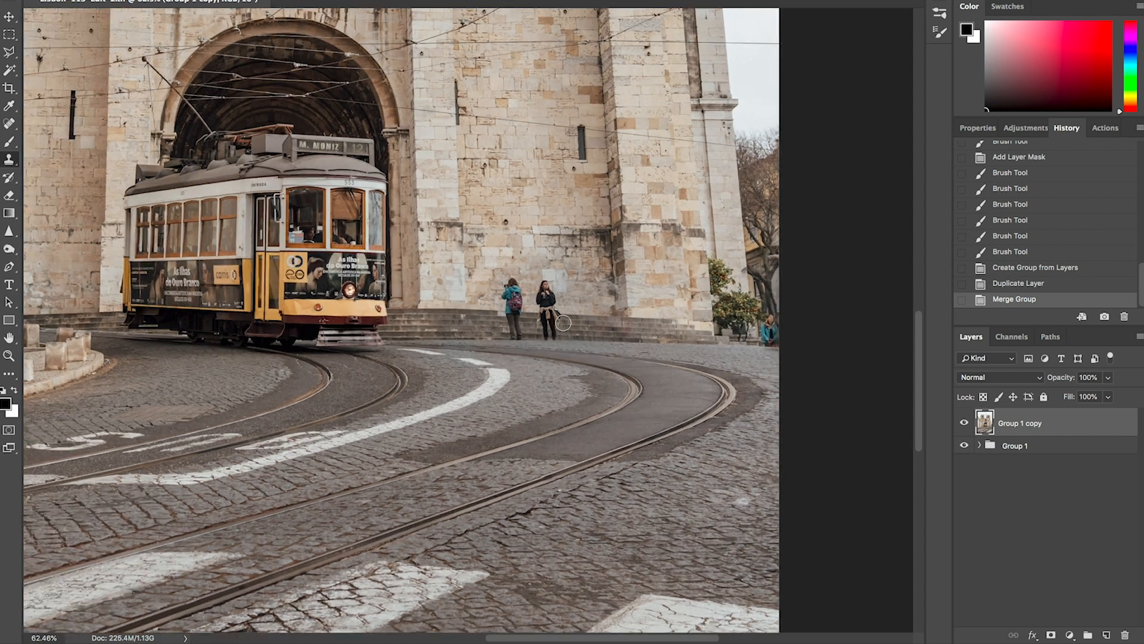
scroll(564, 323, up, 1)
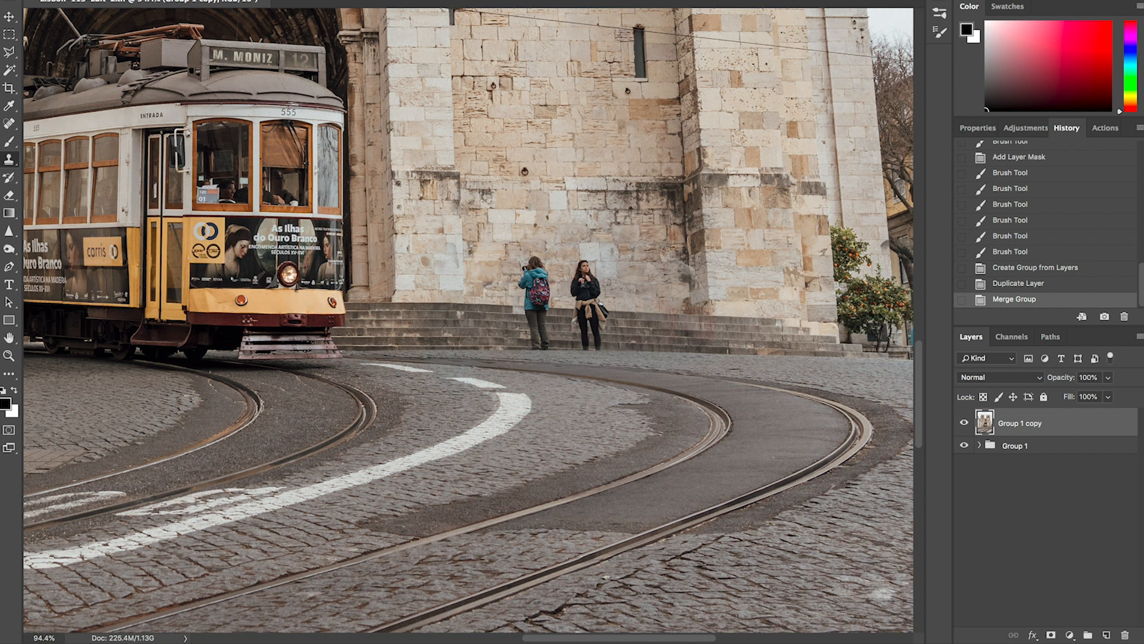
right_click(478, 305)
key(Escape)
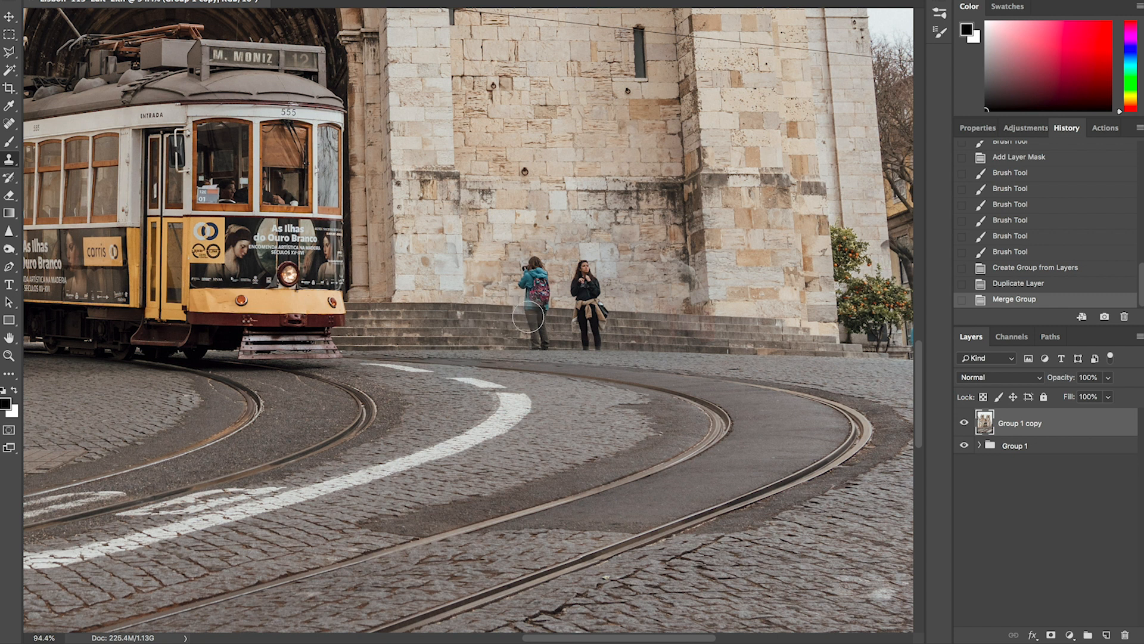
mouse_move(523, 293)
mouse_down()
mouse_move(527, 262)
mouse_move(537, 299)
mouse_up()
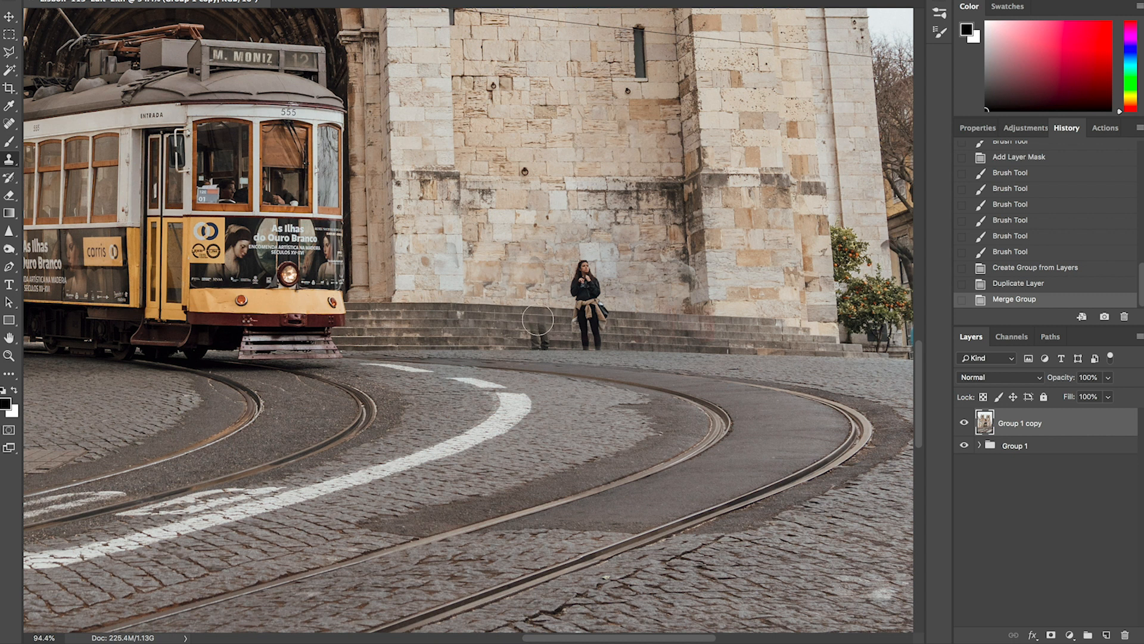
drag(533, 326, 535, 326)
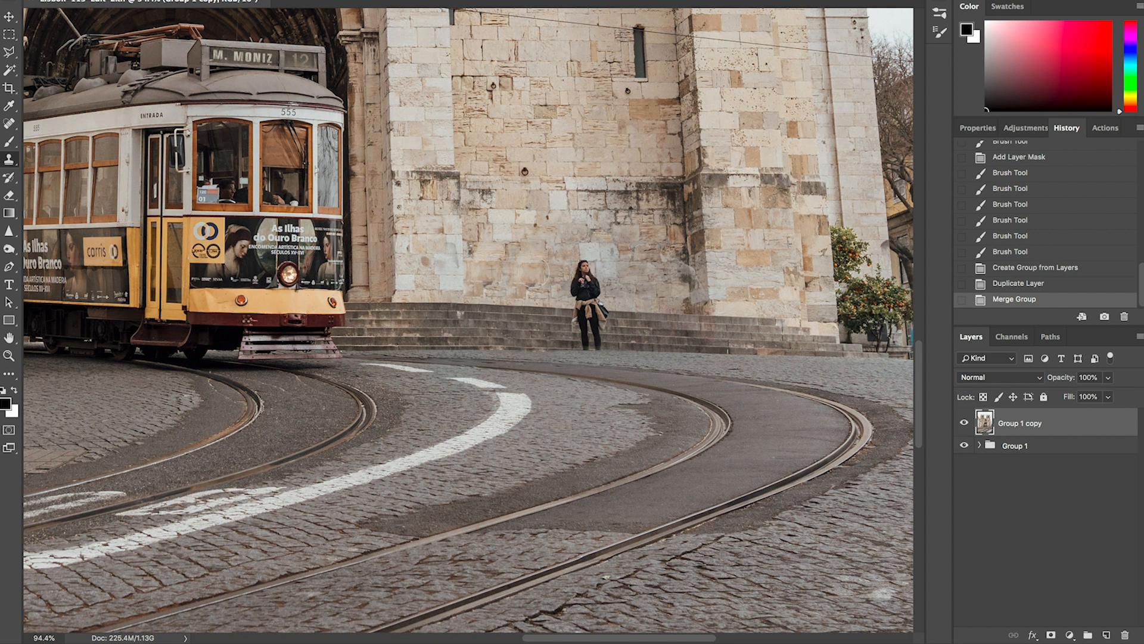
click(532, 332)
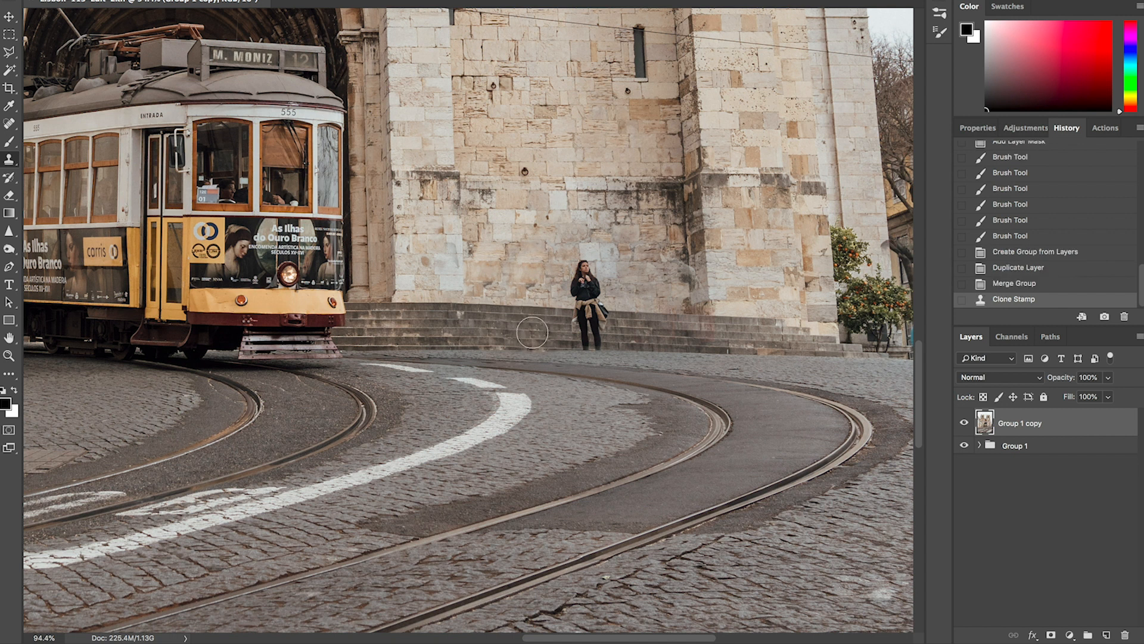
Sample the clean steps beside the remaining woman in black and clone over her, then review the whole photo
alt+click(633, 311)
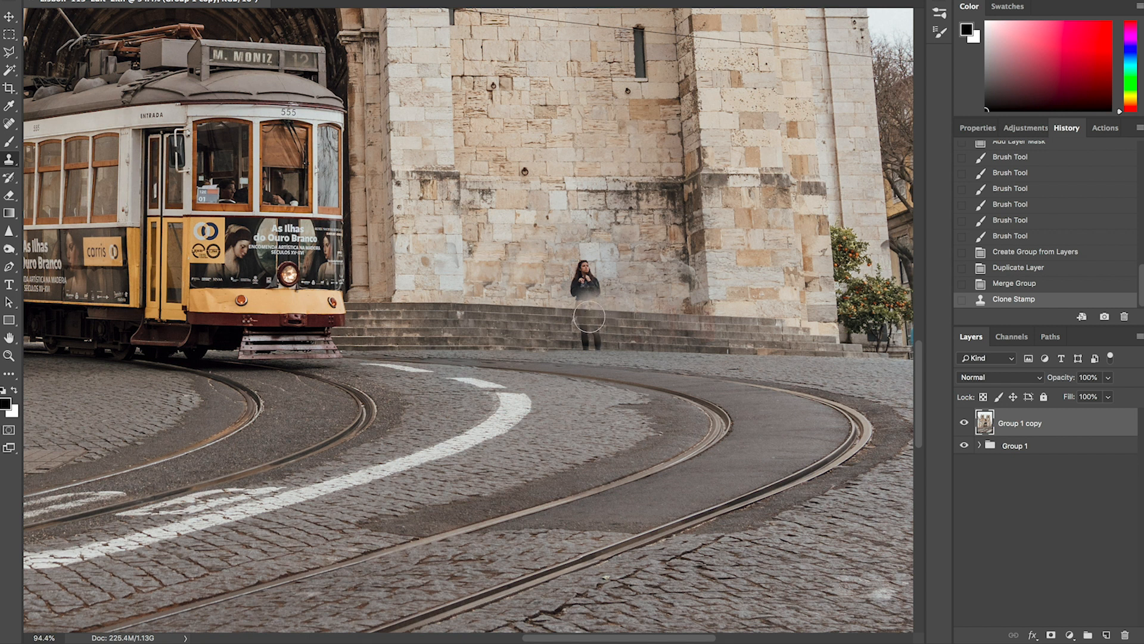
mouse_move(593, 308)
mouse_down()
mouse_move(583, 265)
mouse_move(574, 291)
mouse_move(581, 281)
mouse_move(590, 294)
mouse_move(584, 324)
mouse_up()
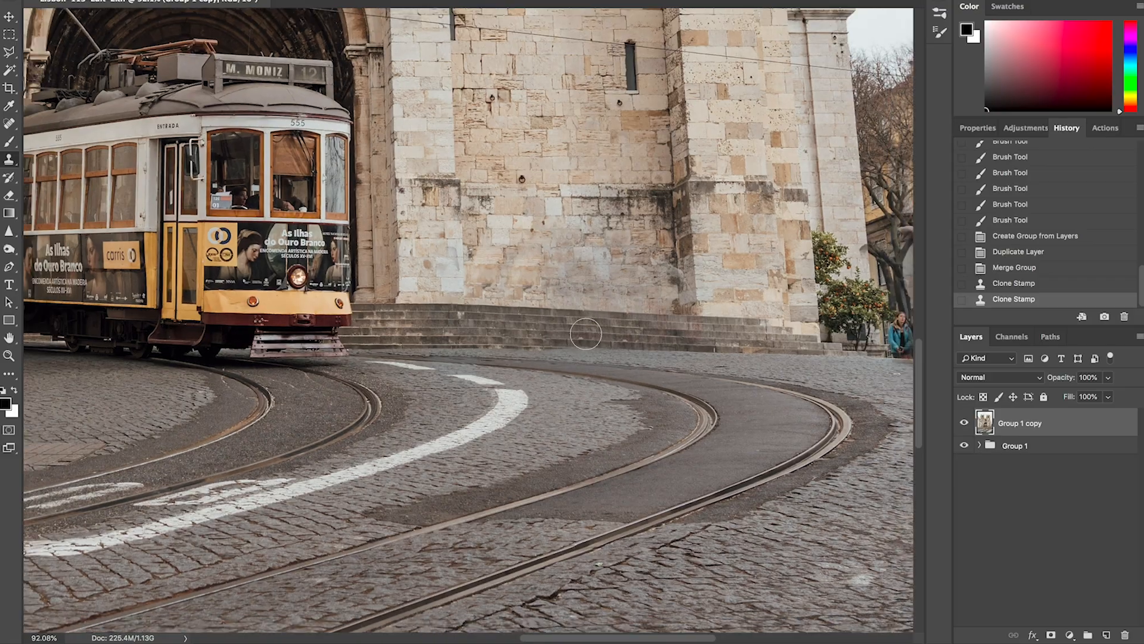
scroll(585, 334, down, 10)
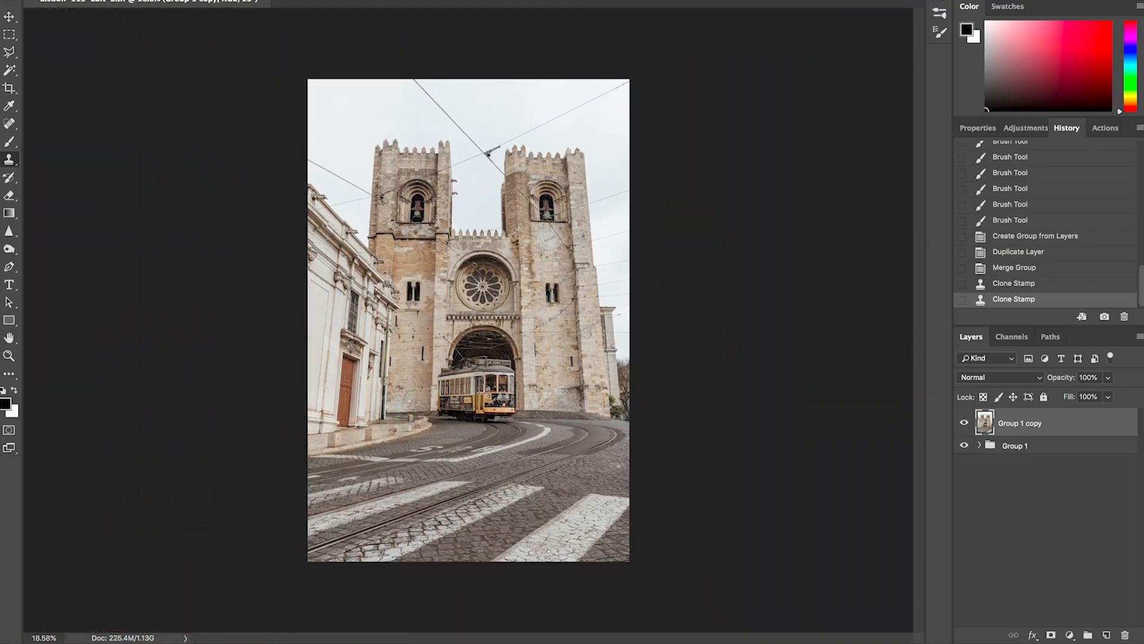